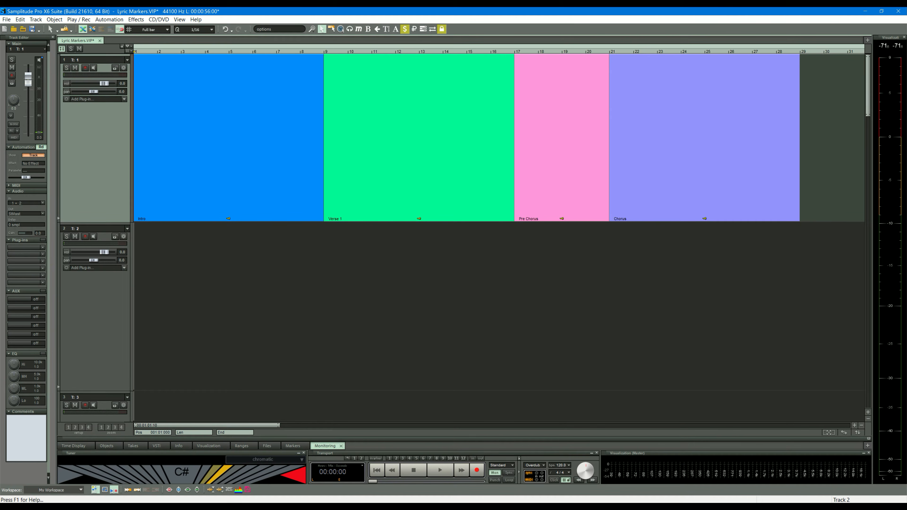
# Enable the Lyric Marker display for Drawmode 1 in the View Options of the program settings.
pyautogui.press('y')
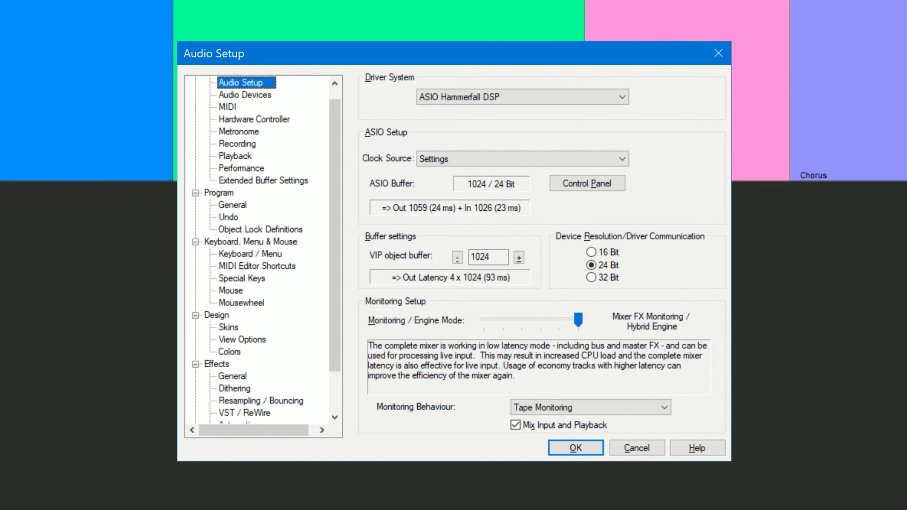
pyautogui.click(242, 340)
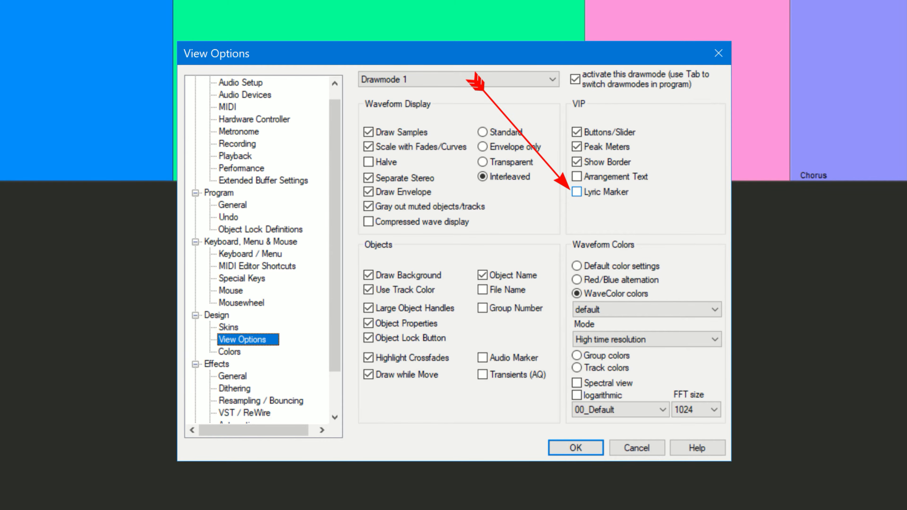
pyautogui.click(577, 192)
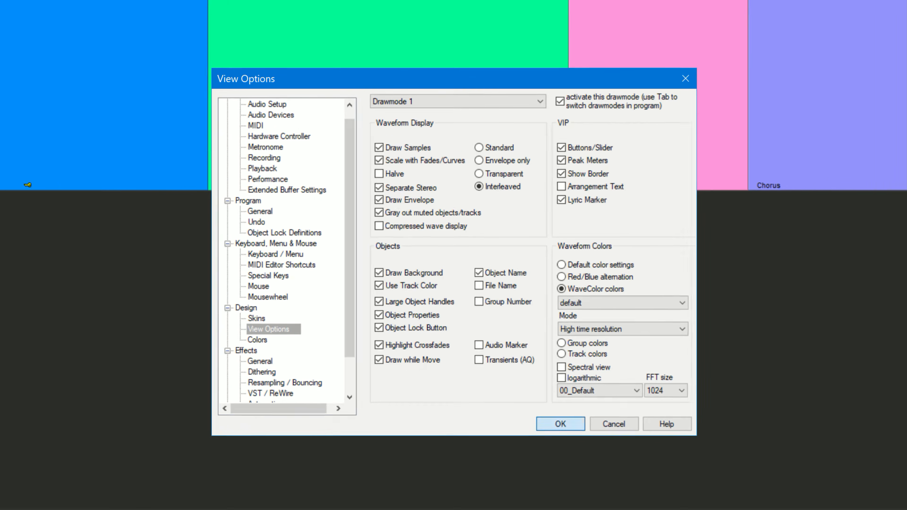
pyautogui.click(561, 424)
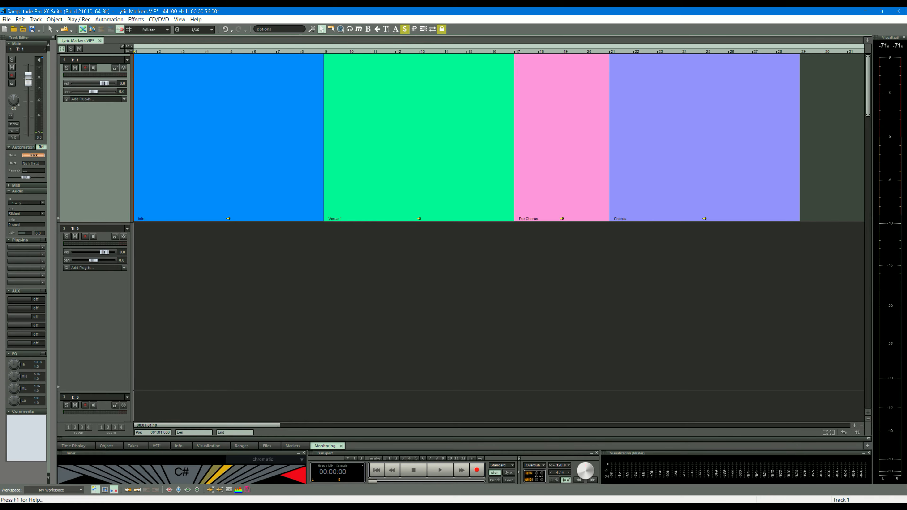
# Show the Time Display and expand the docked area so its fields can be seen.
pyautogui.click(180, 20)
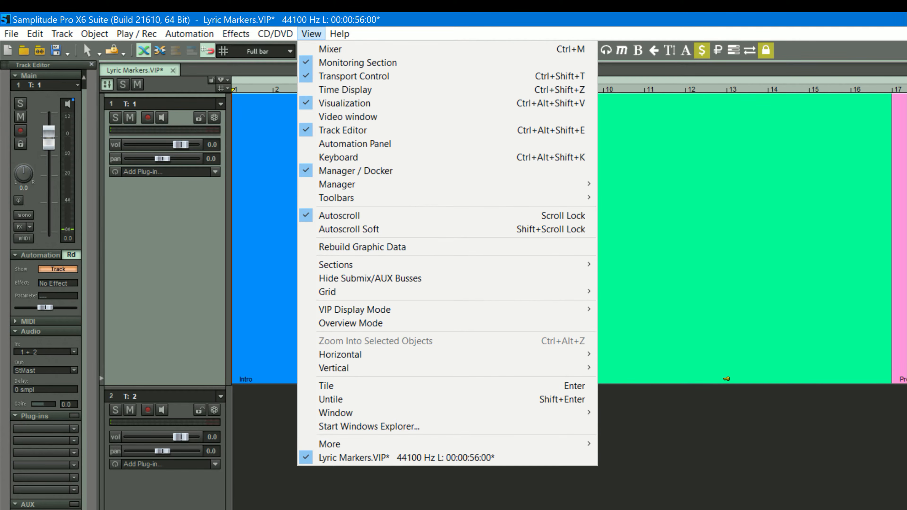
pyautogui.click(311, 34)
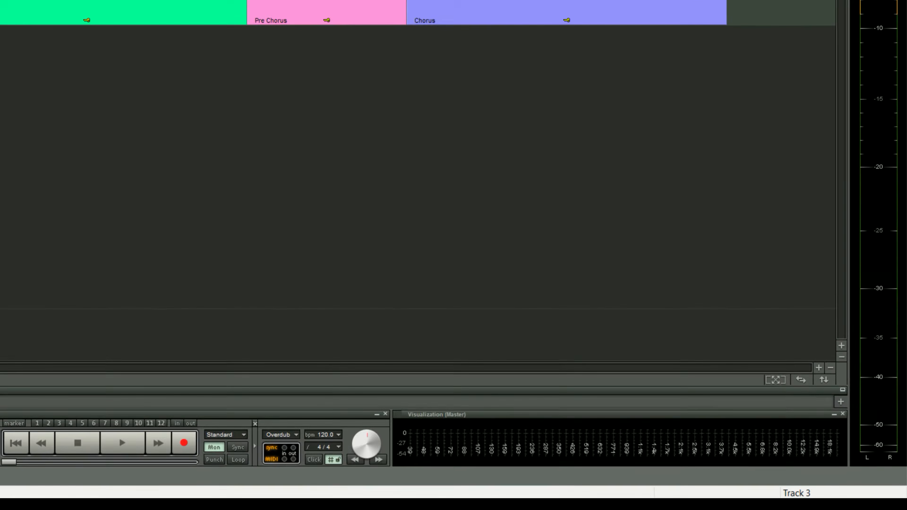
pyautogui.click(825, 377)
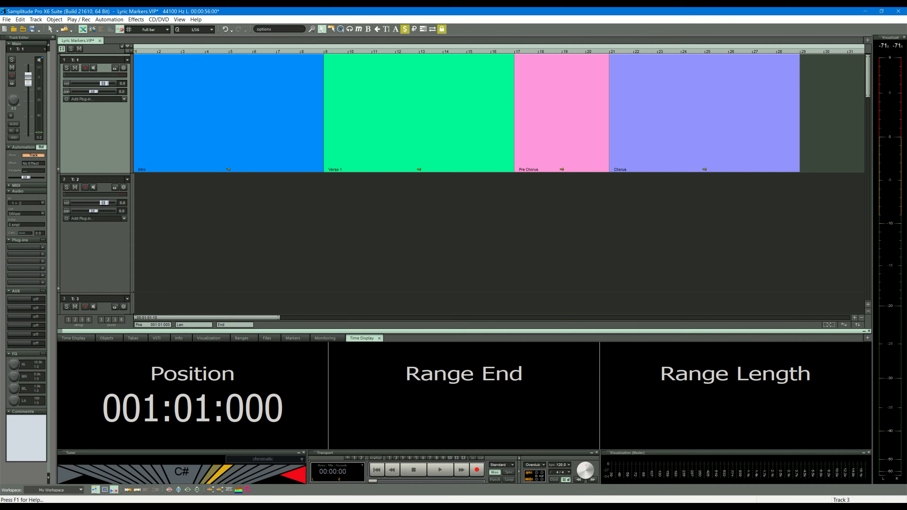
# Insert a Lyrics marker field into the Time Display after the Range End field.
pyautogui.rightClick(555, 373)
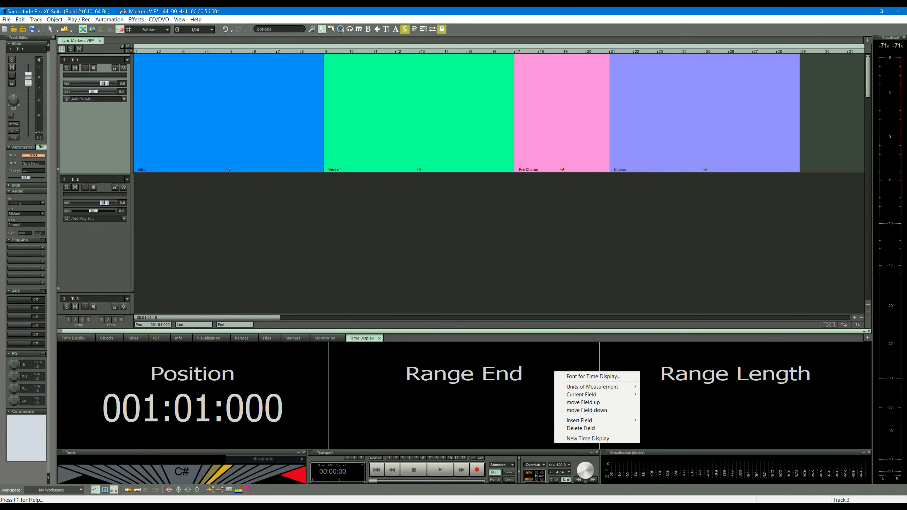
pyautogui.moveTo(585, 421)
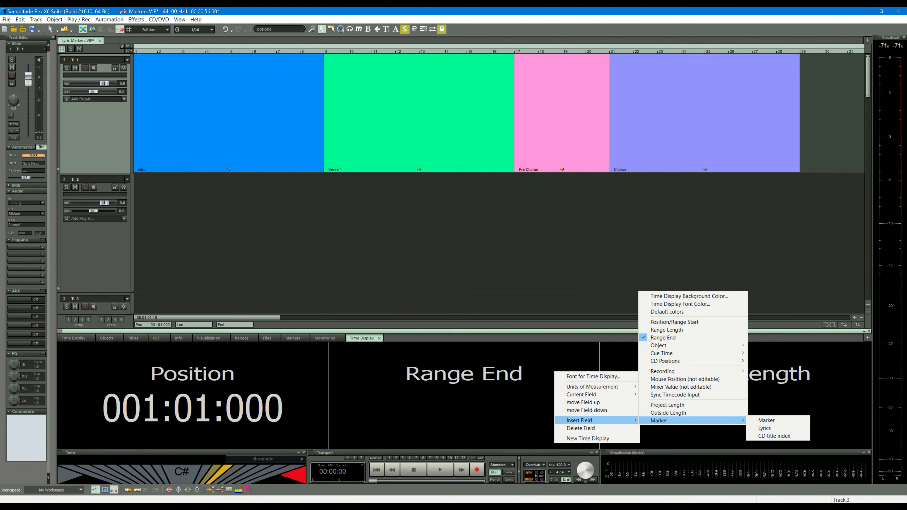
pyautogui.click(780, 427)
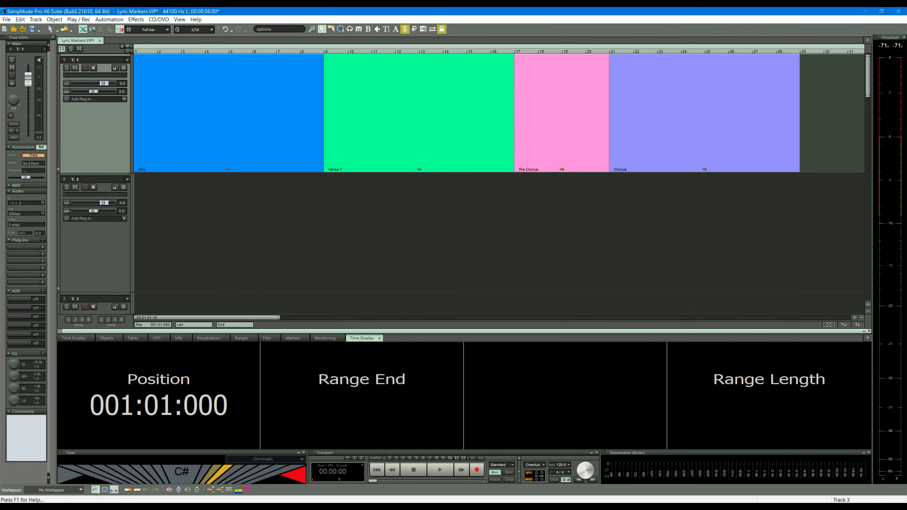
# Delete the Range Length, Range End and Position fields from the Time Display, leaving only the lyrics field.
pyautogui.rightClick(748, 391)
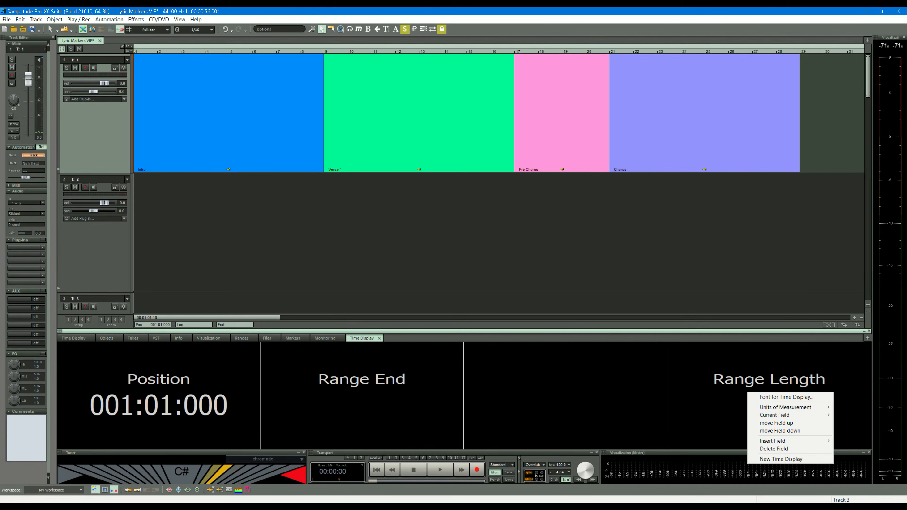
pyautogui.click(768, 449)
pyautogui.rightClick(423, 382)
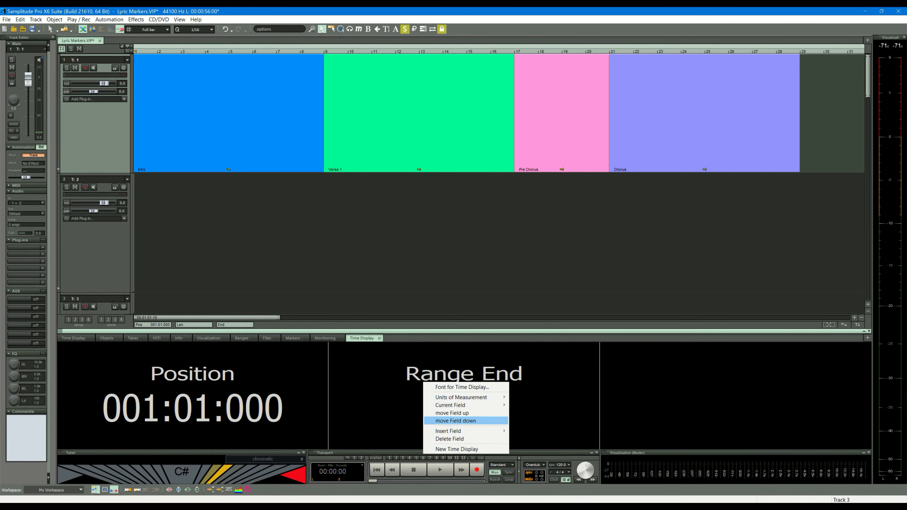
pyautogui.press('Return')
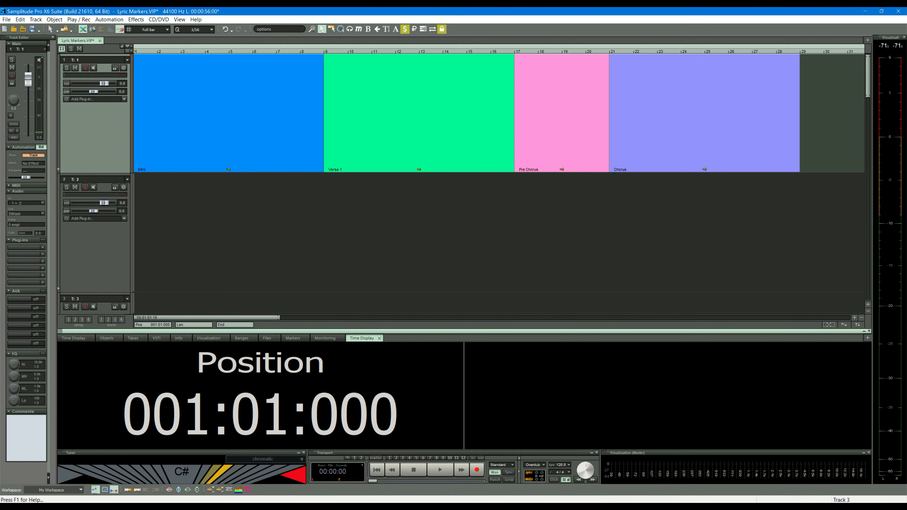
pyautogui.rightClick(276, 399)
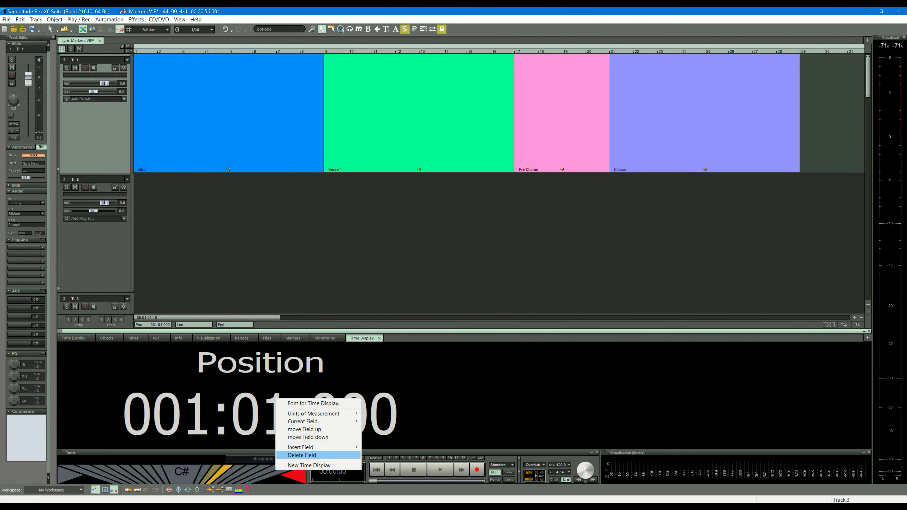
pyautogui.press('Return')
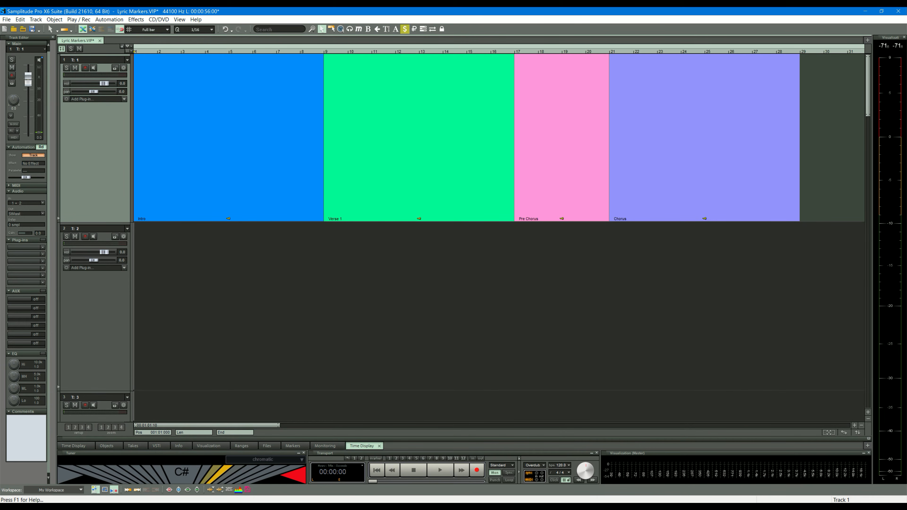
# Place the play cursor at bar 9, the start of Verse 1, and search the commands for "lyric".
pyautogui.click(324, 52)
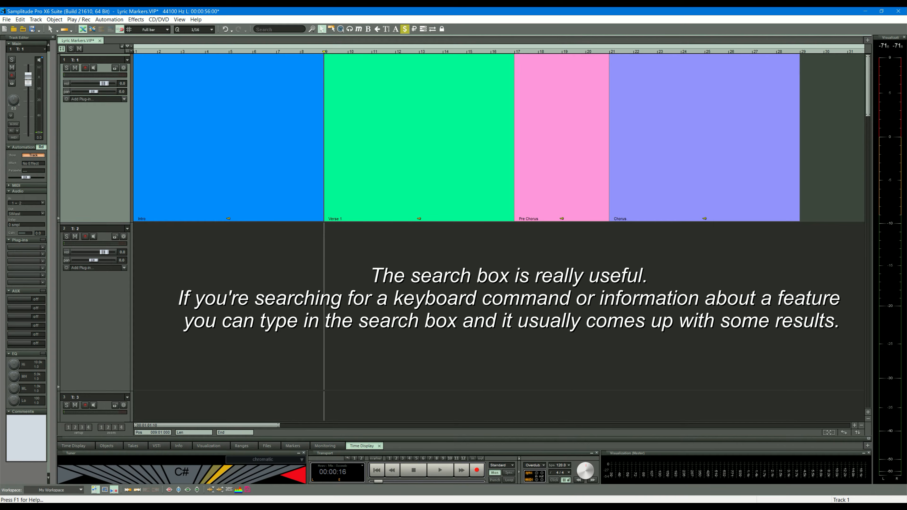
pyautogui.click(277, 29)
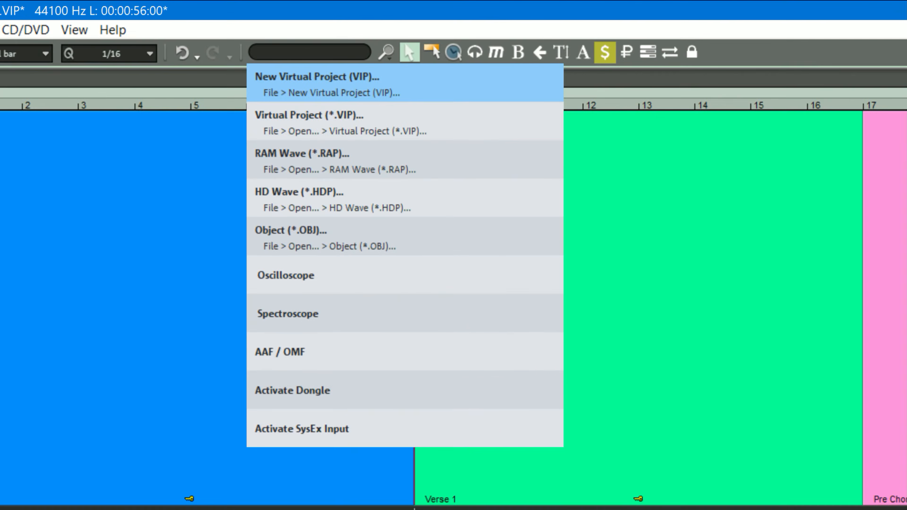
pyautogui.write('l')
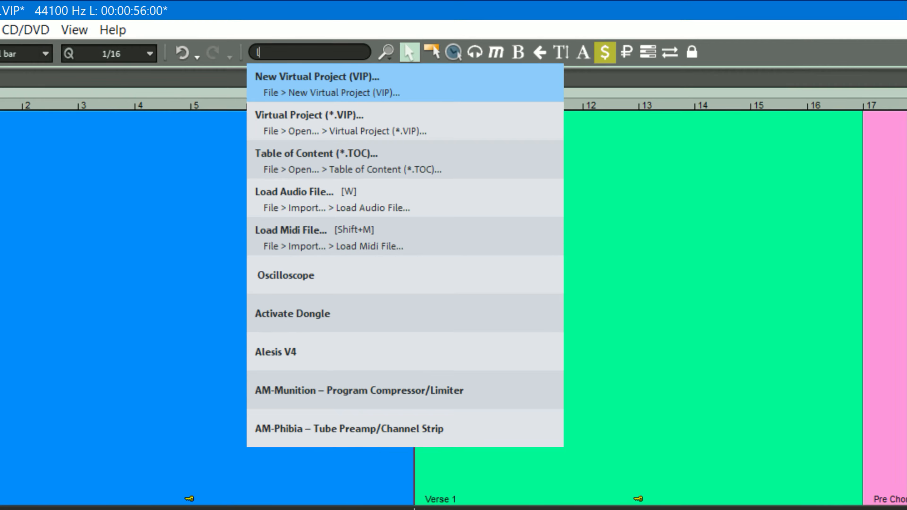
pyautogui.write('yric')
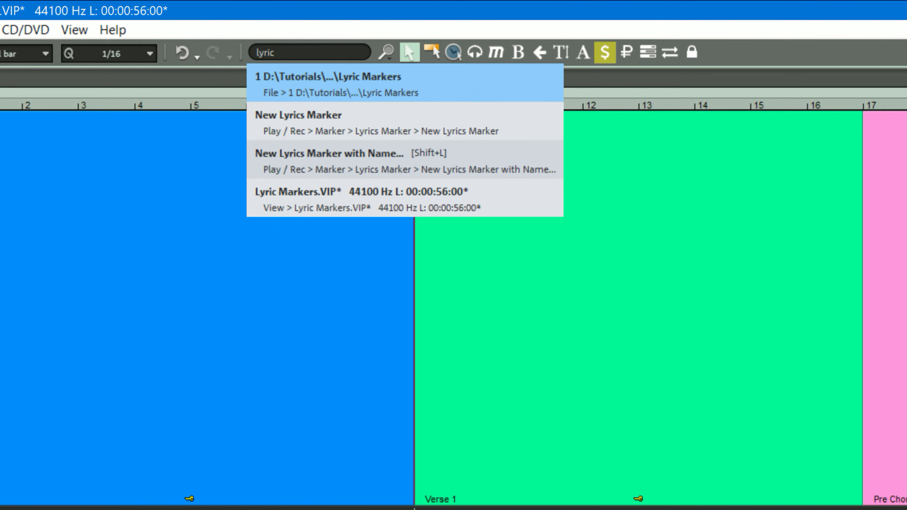
pyautogui.press('Down')
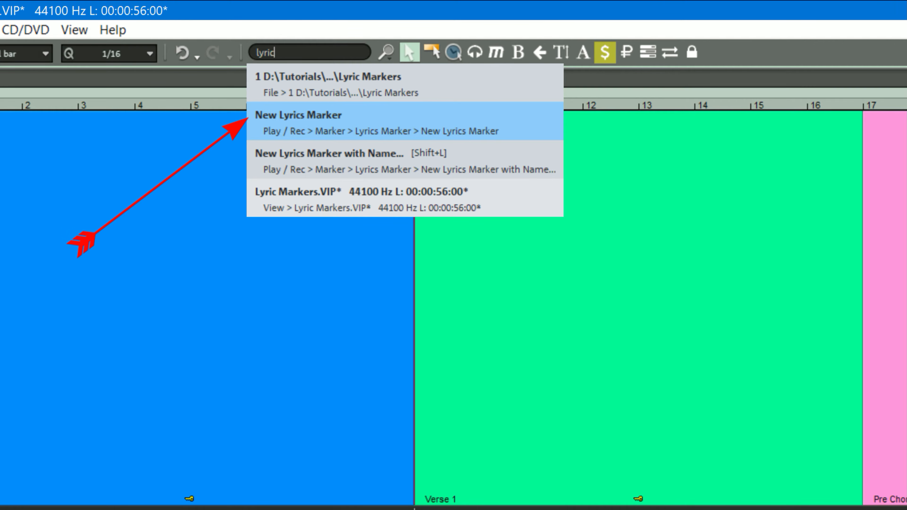
pyautogui.press('Down')
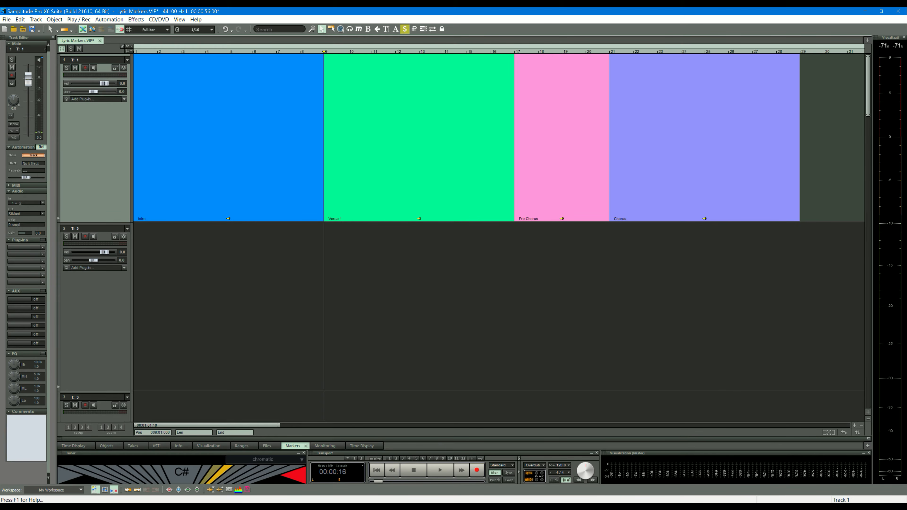
# Add a new lyrics marker at bar 9 and name it "First line of the first verse".
pyautogui.click(78, 20)
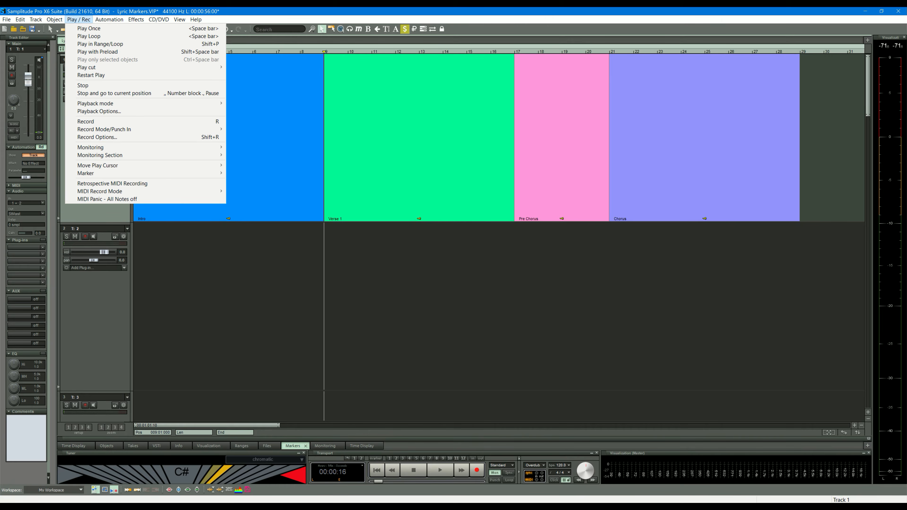
pyautogui.moveTo(143, 173)
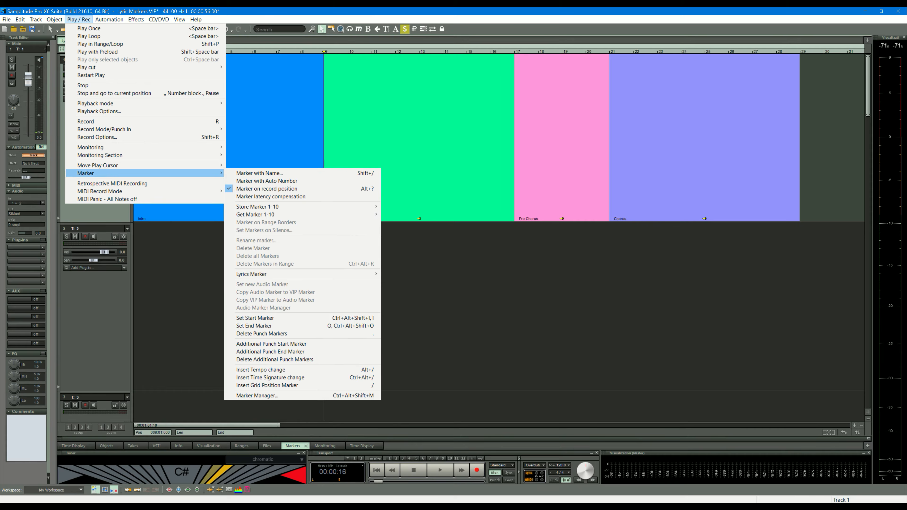
pyautogui.moveTo(257, 274)
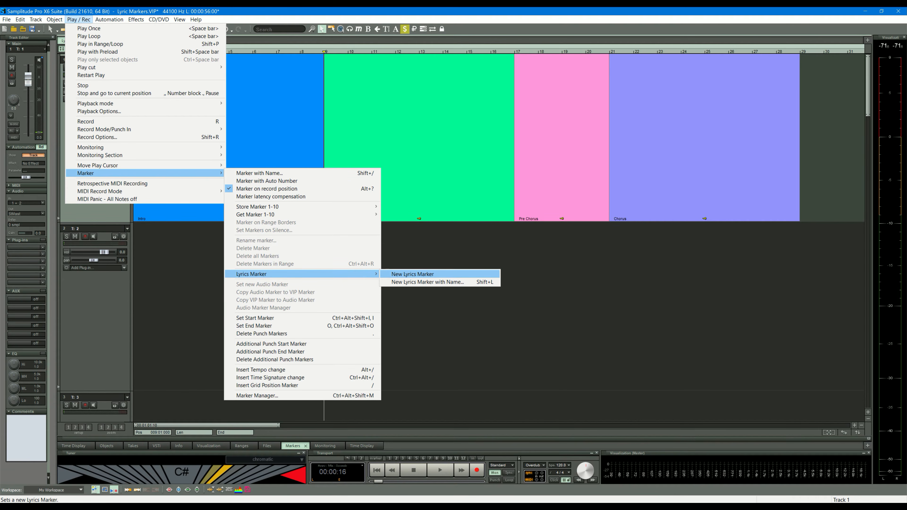
pyautogui.click(413, 274)
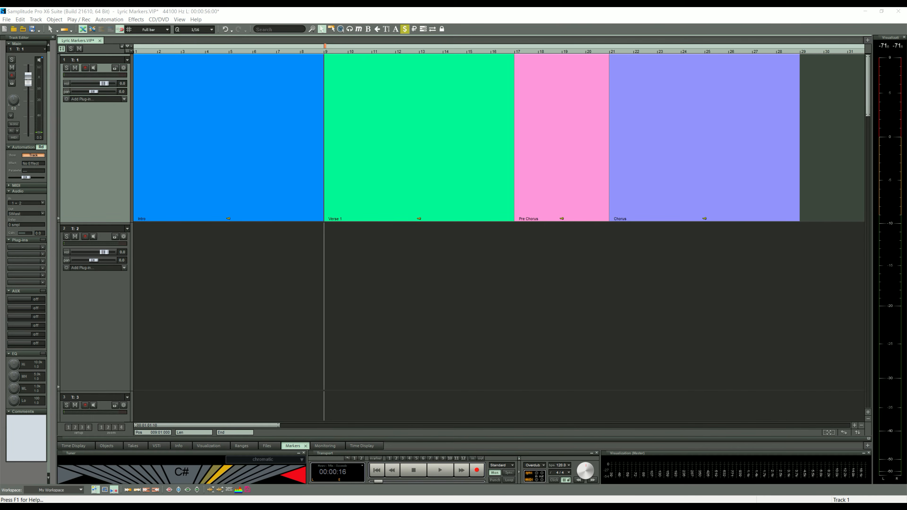
pyautogui.doubleClick(325, 46)
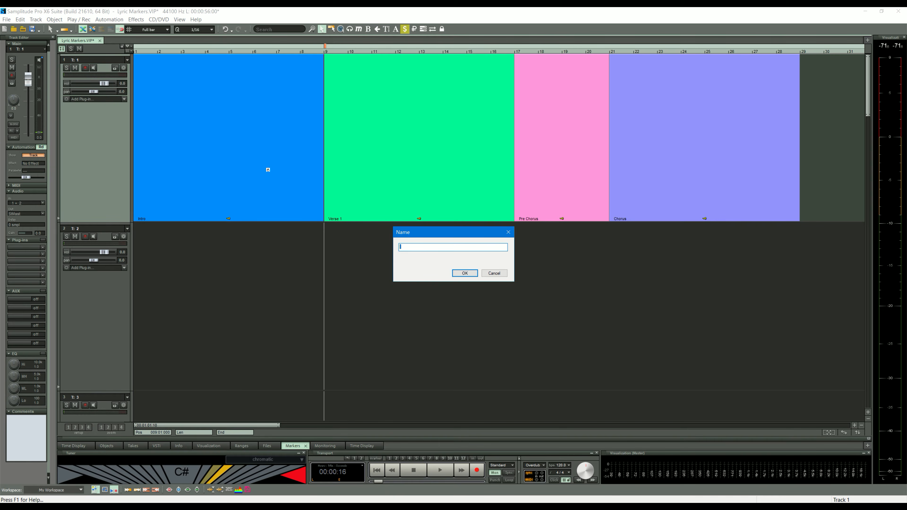
pyautogui.write('First line of the first verse')
pyautogui.press('Return')
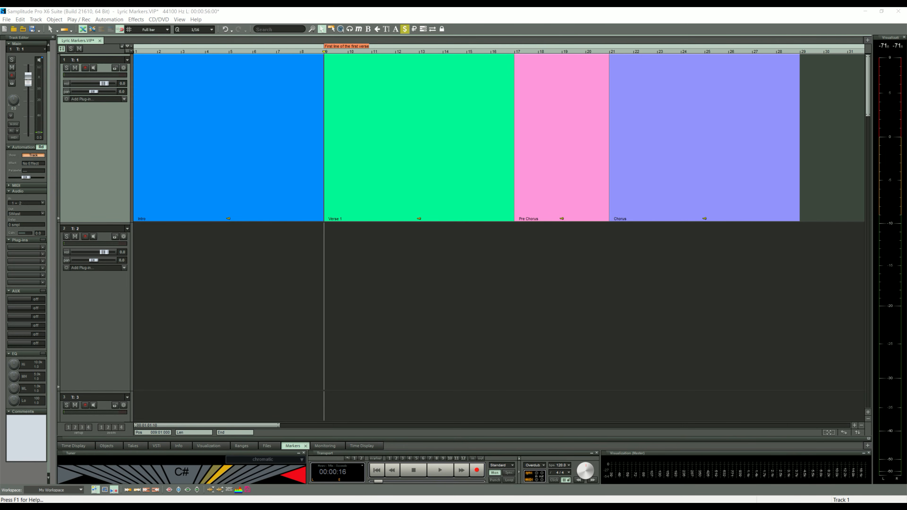
# Add a named lyrics marker at bar 11 with the text "Second line of the first verse".
pyautogui.click(372, 52)
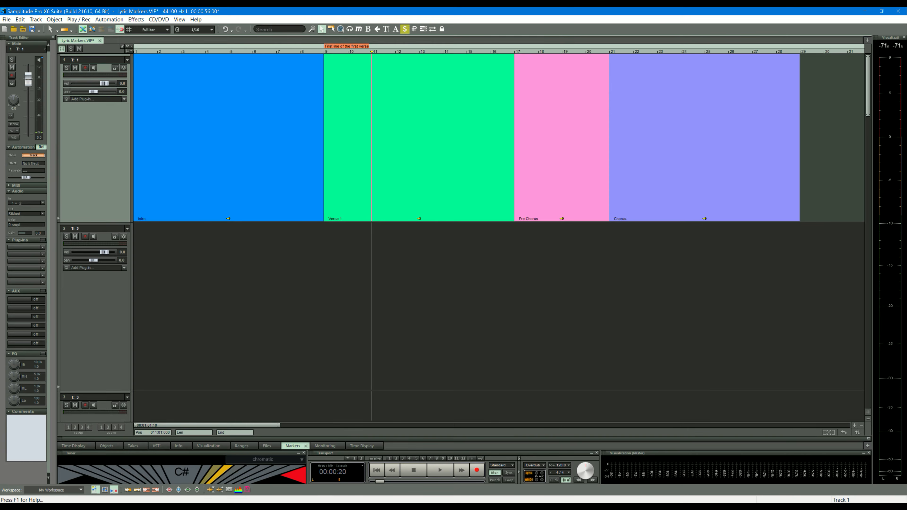
pyautogui.click(78, 19)
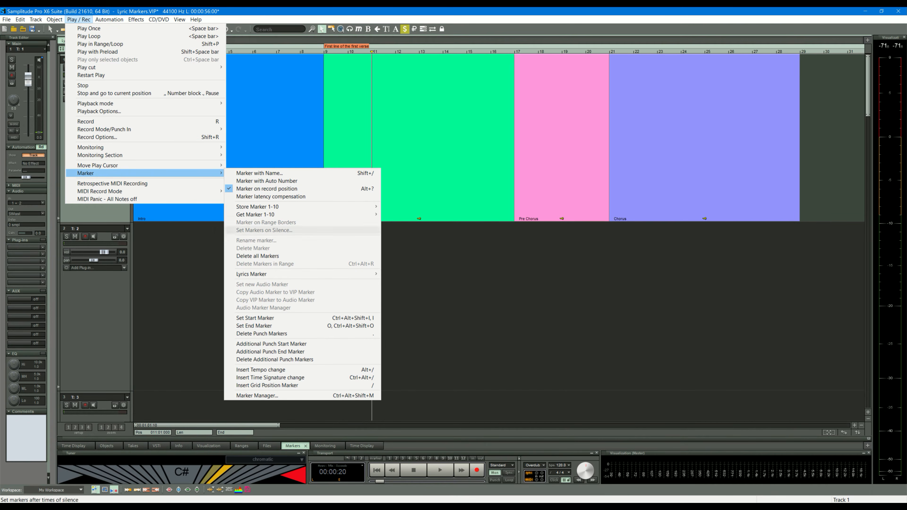
pyautogui.moveTo(268, 274)
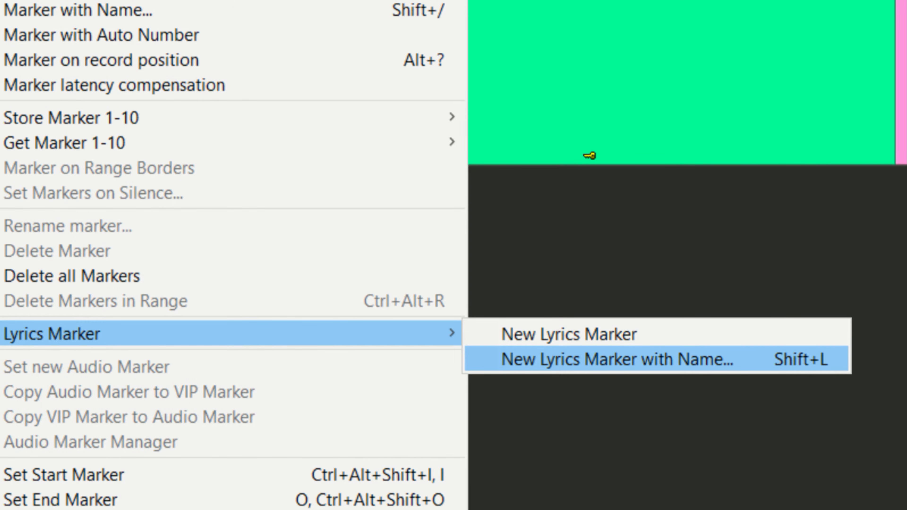
pyautogui.click(657, 359)
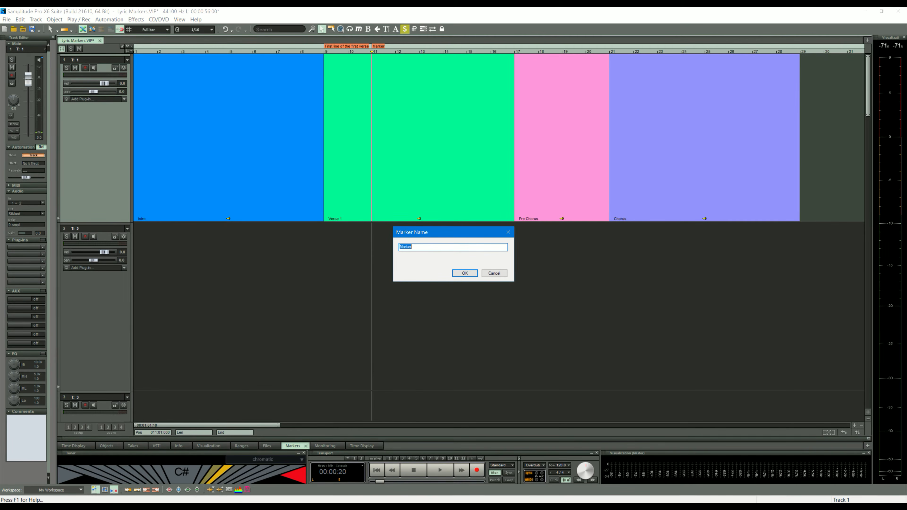
pyautogui.press('BackSpace')
pyautogui.write('Second line of the first verse')
pyautogui.press('Return')
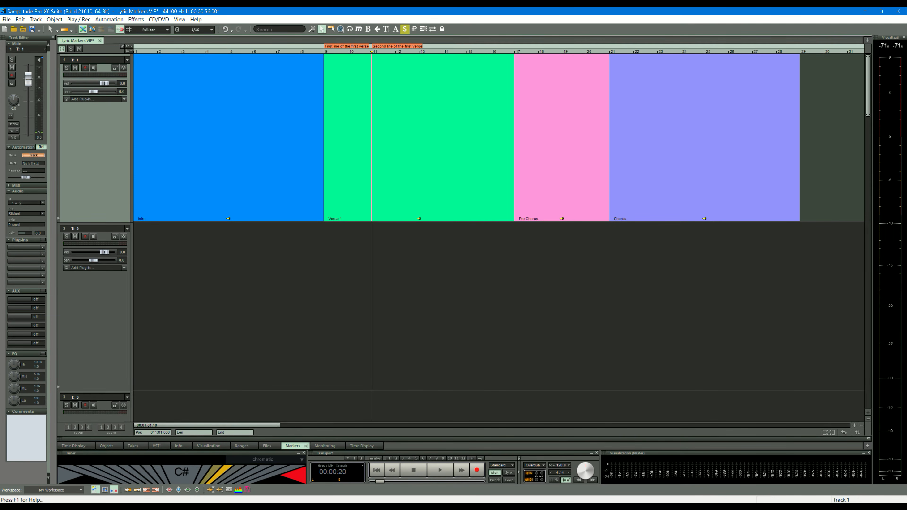
# Add a lyrics marker at bar 13 and name it "Third line of the first verse".
pyautogui.click(419, 52)
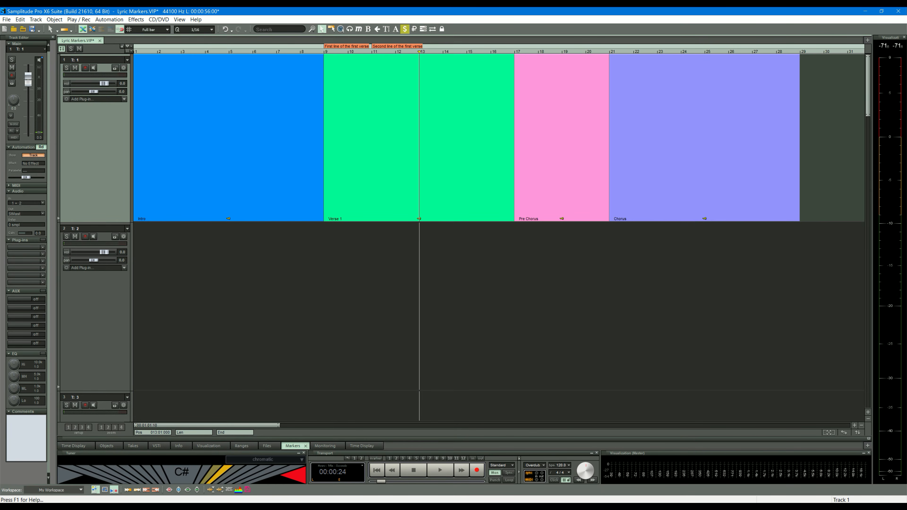
pyautogui.press('m')
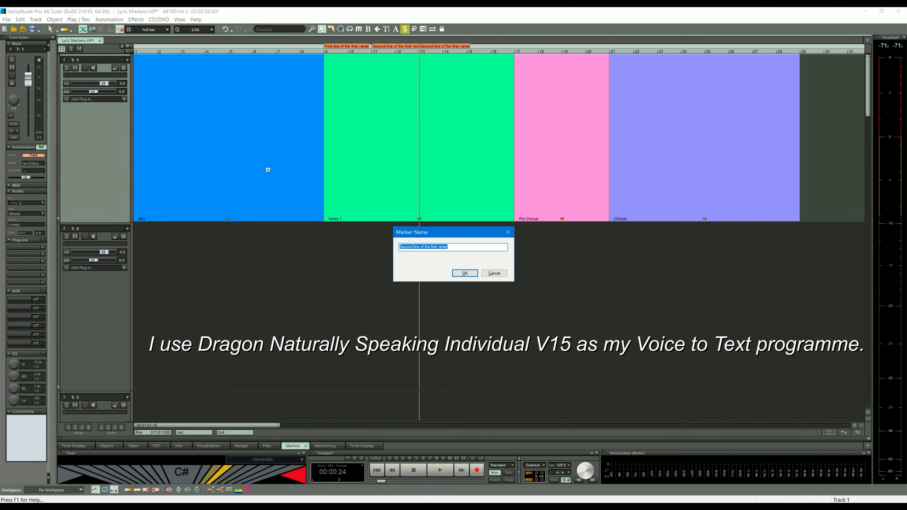
pyautogui.write('Third line of the first verse')
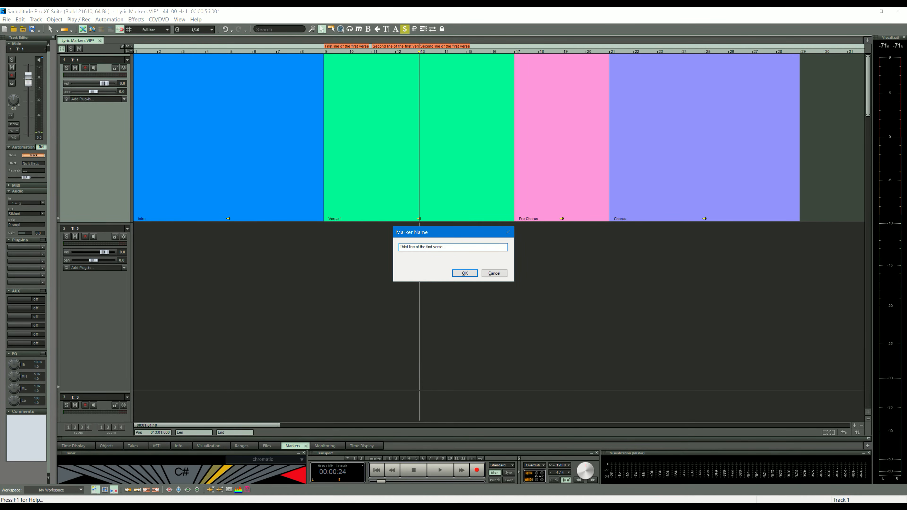
pyautogui.press('Return')
# Add a lyrics marker at bar 15 and name it "Fourth line of the first verse".
pyautogui.press('Right')
pyautogui.press('Right')
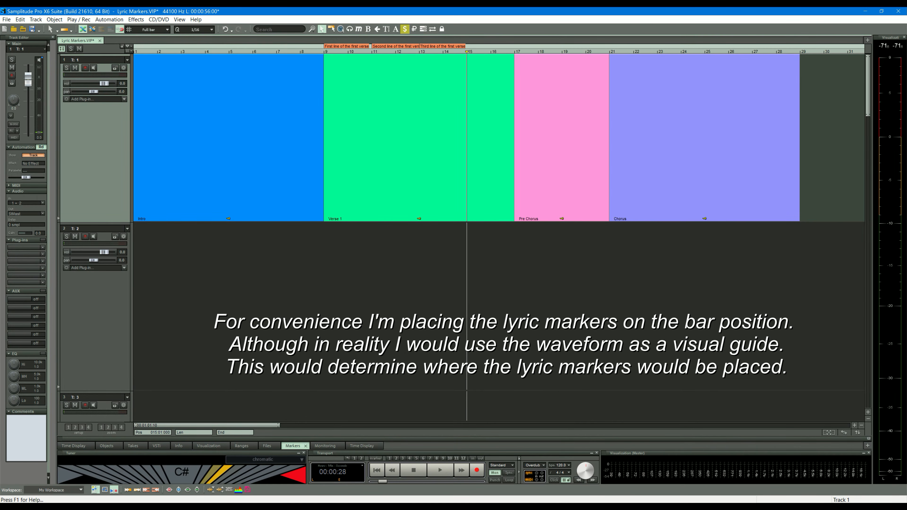
pyautogui.press('m')
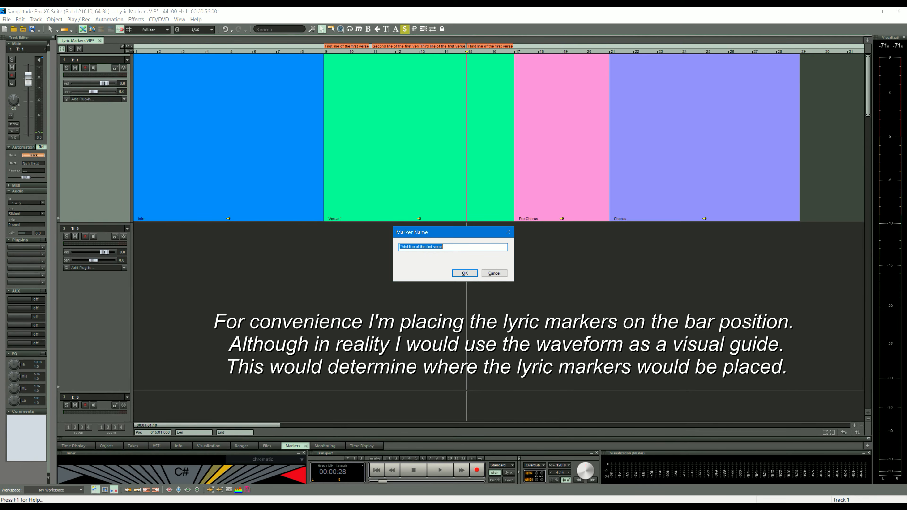
pyautogui.write('Fourth line of the first verse')
pyautogui.click(464, 273)
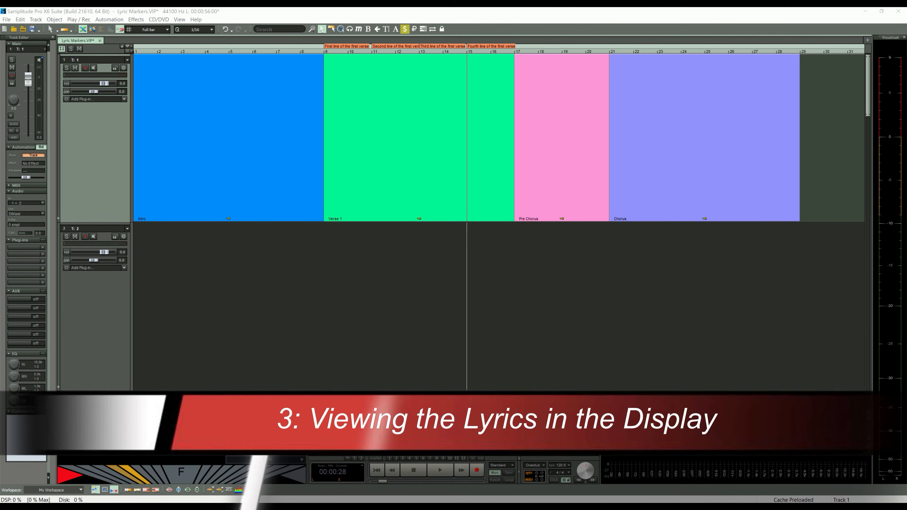
# Preview the lyrics in an enlarged docked Time Display while moving the play cursor from bar 8 into bar 11.
pyautogui.click(300, 51)
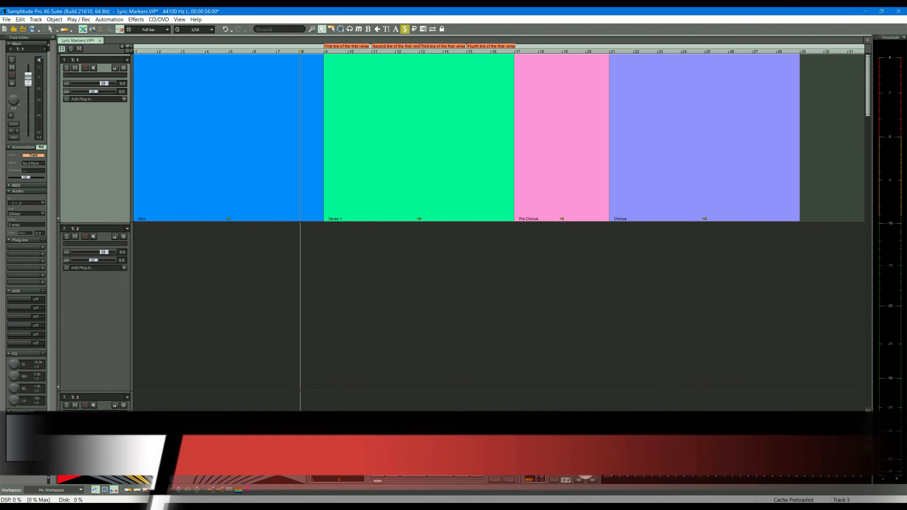
pyautogui.click(359, 446)
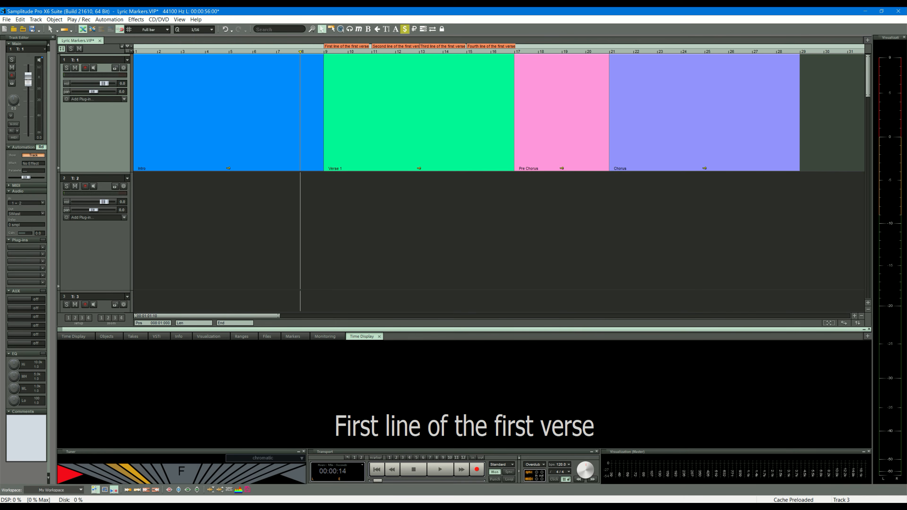
pyautogui.press('space')
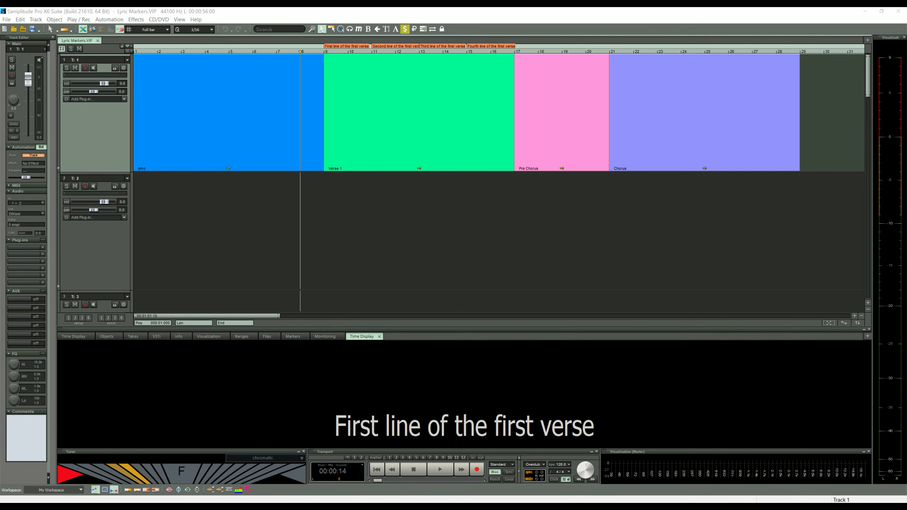
pyautogui.moveTo(300, 52); pyautogui.dragTo(390, 51)
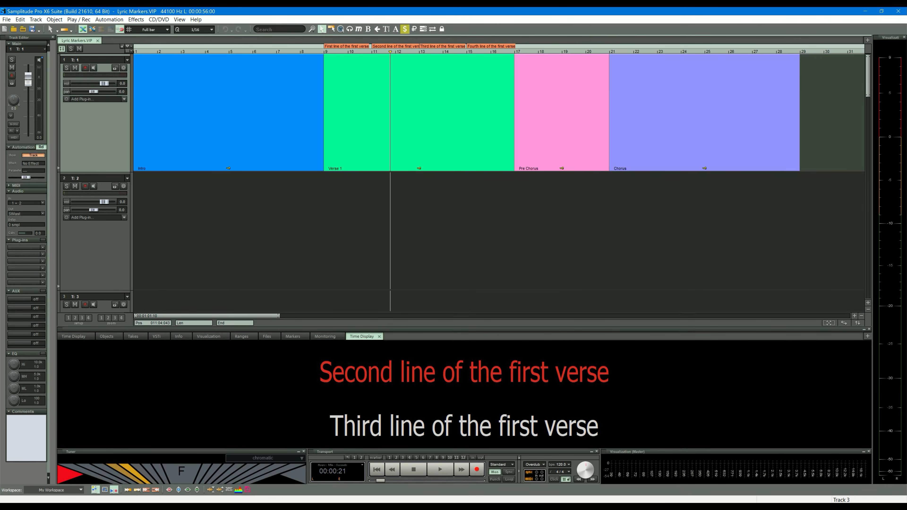
pyautogui.moveTo(464, 327)
pyautogui.mouseDown()
pyautogui.moveTo(464, 245)
pyautogui.moveTo(464, 314)
pyautogui.mouseUp()
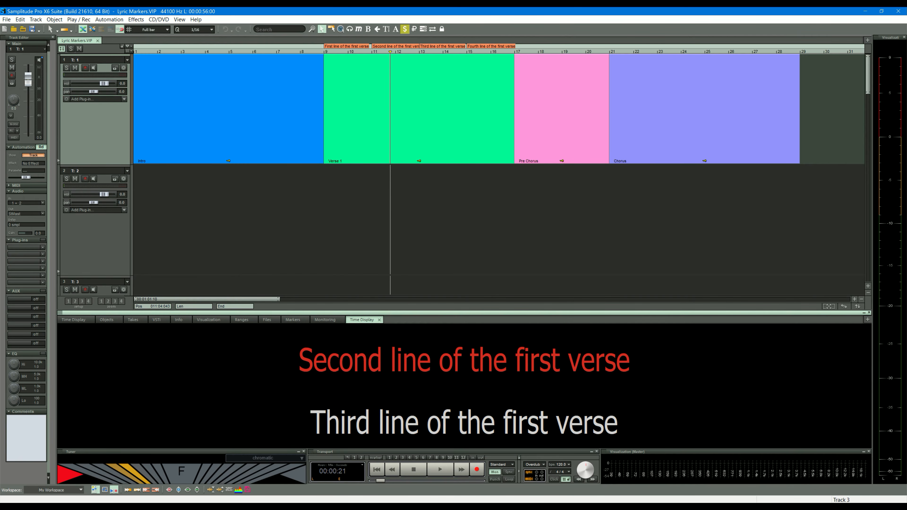
# Undock the Time Display, enlarge its floating window and place it over the first part of the arrangement.
pyautogui.moveTo(361, 320); pyautogui.dragTo(372, 110)
pyautogui.click(864, 313)
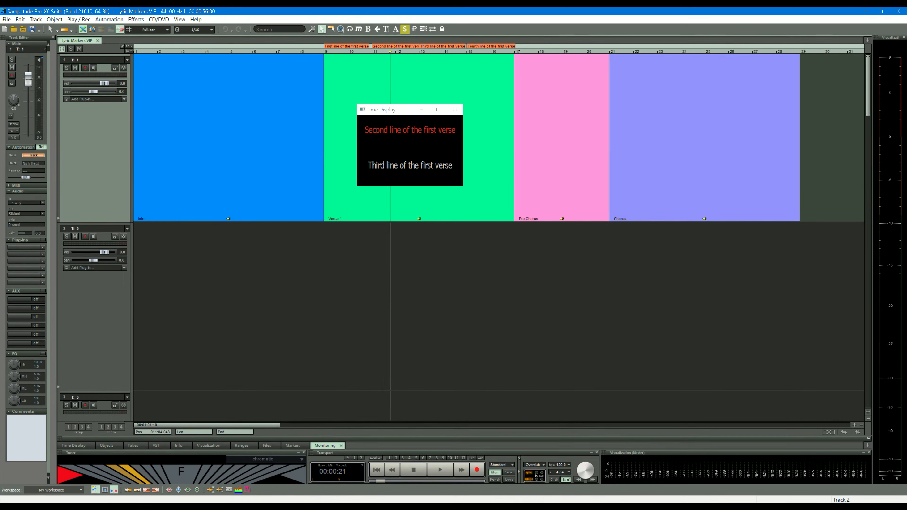
pyautogui.moveTo(463, 186); pyautogui.dragTo(786, 344)
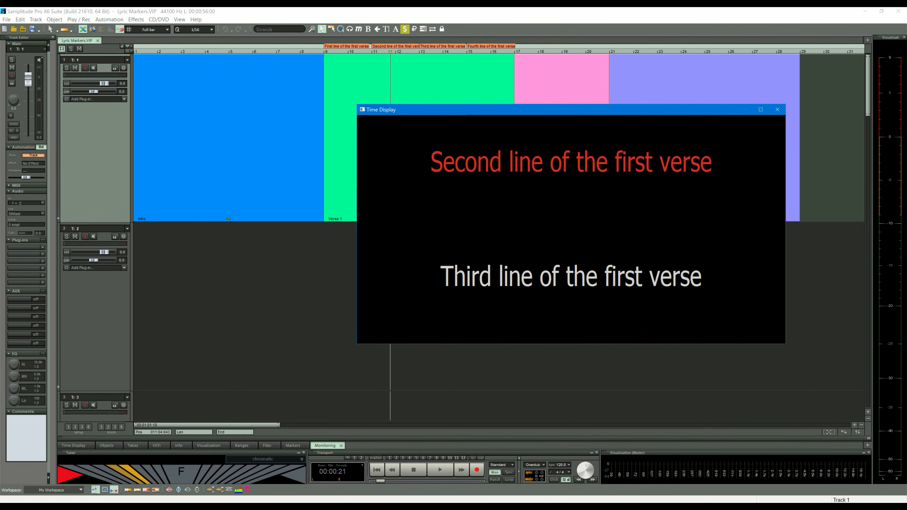
pyautogui.moveTo(543, 110); pyautogui.dragTo(321, 94)
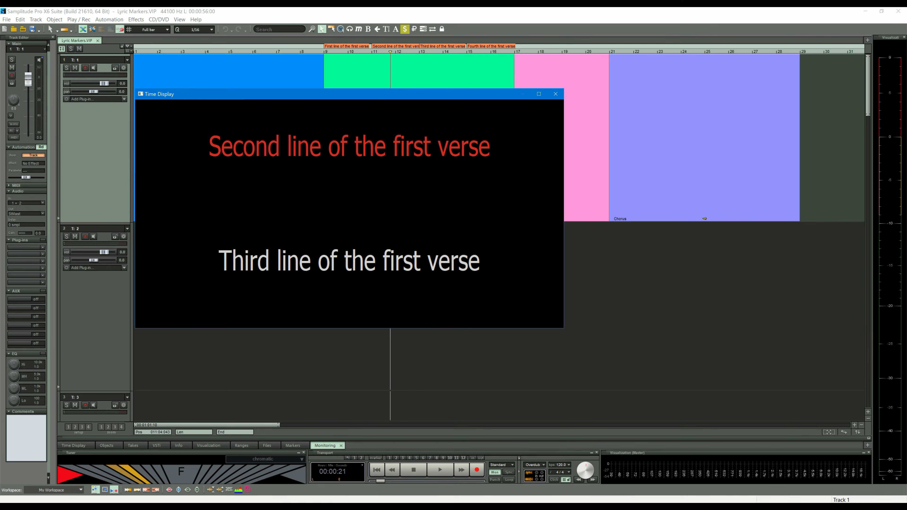
# Dock the floating Time Display back beside Monitoring.
pyautogui.moveTo(307, 95); pyautogui.dragTo(362, 446)
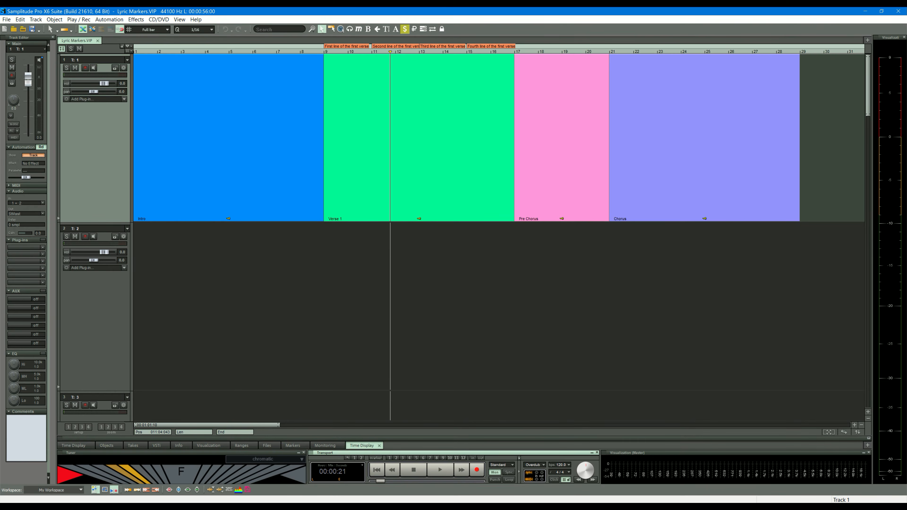
pyautogui.doubleClick(380, 439)
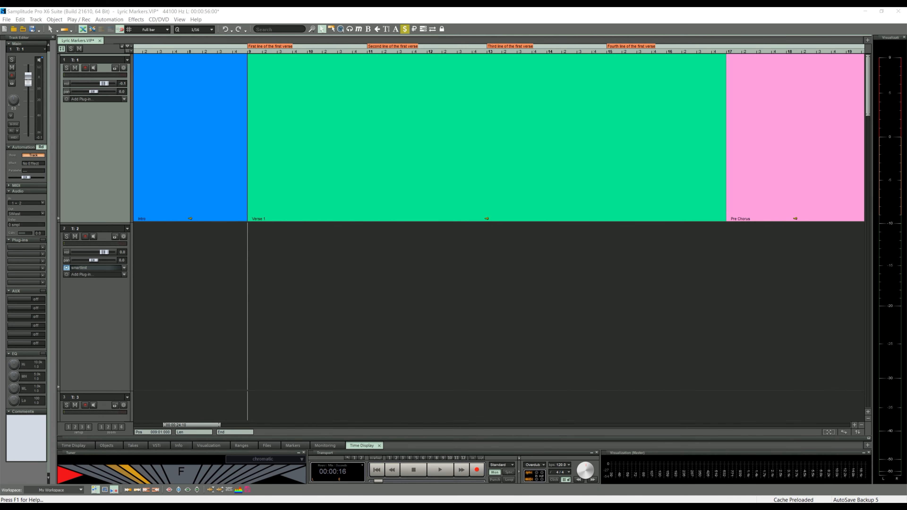
# Add ordinary markers at bars 9 and 10, accepting the suggested name for each.
pyautogui.click(249, 65)
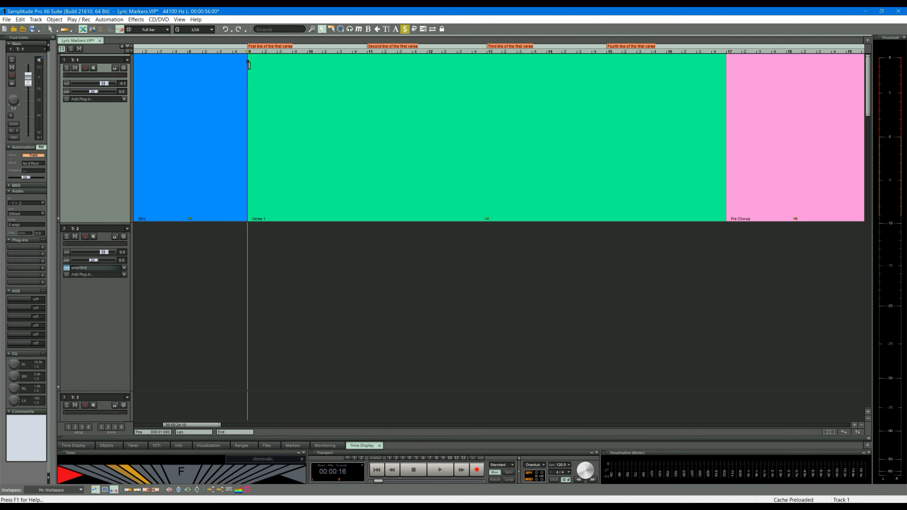
pyautogui.press('m')
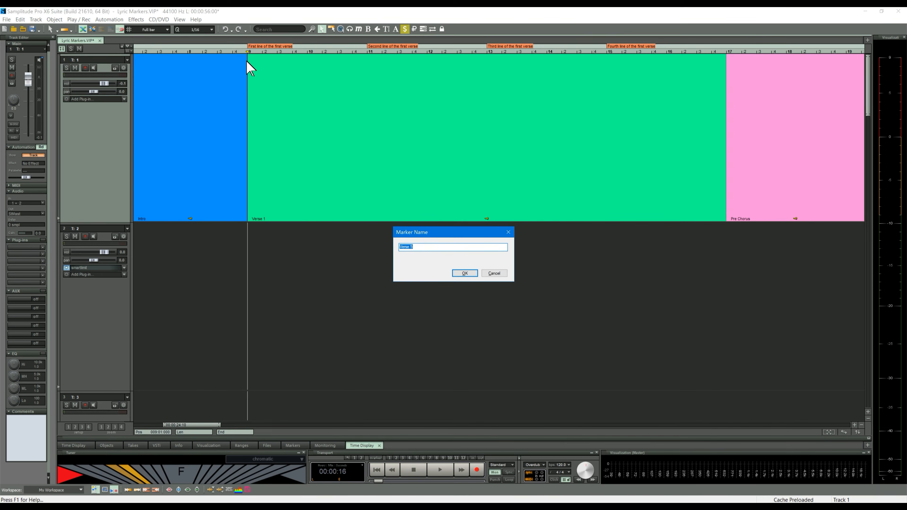
pyautogui.press('Return')
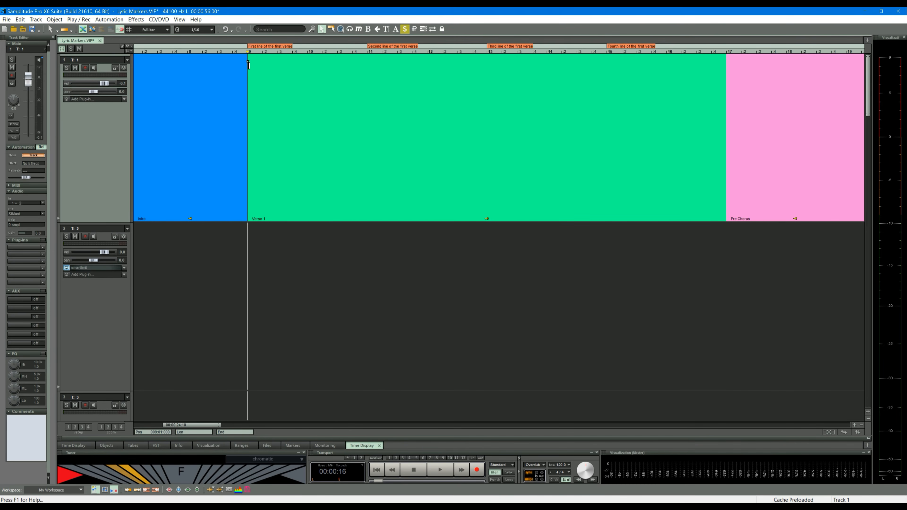
pyautogui.click(308, 60)
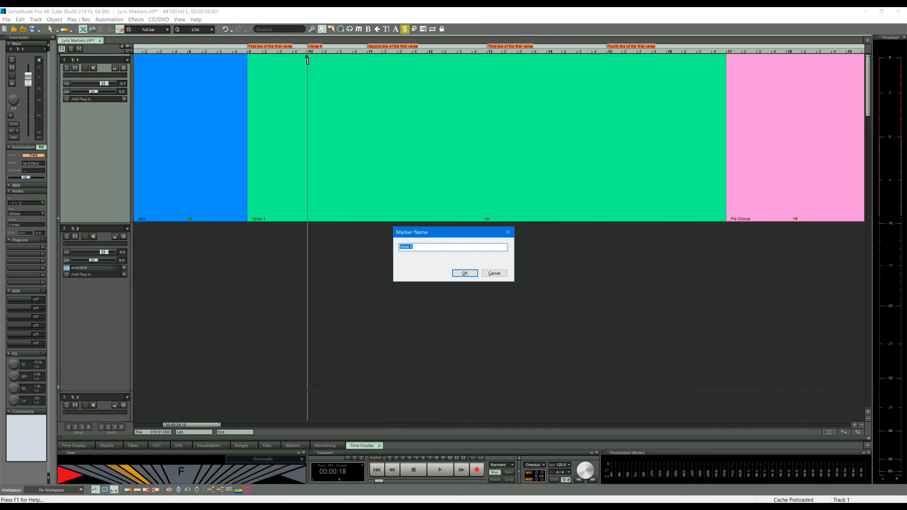
pyautogui.press('Return')
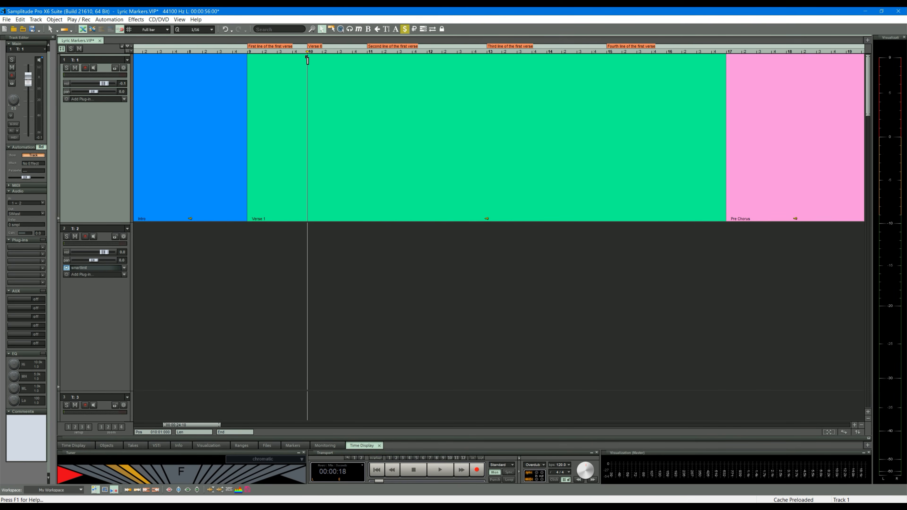
# Turn off the Lyric Marker display for Drawmode 1 in the View Options settings.
pyautogui.press('y')
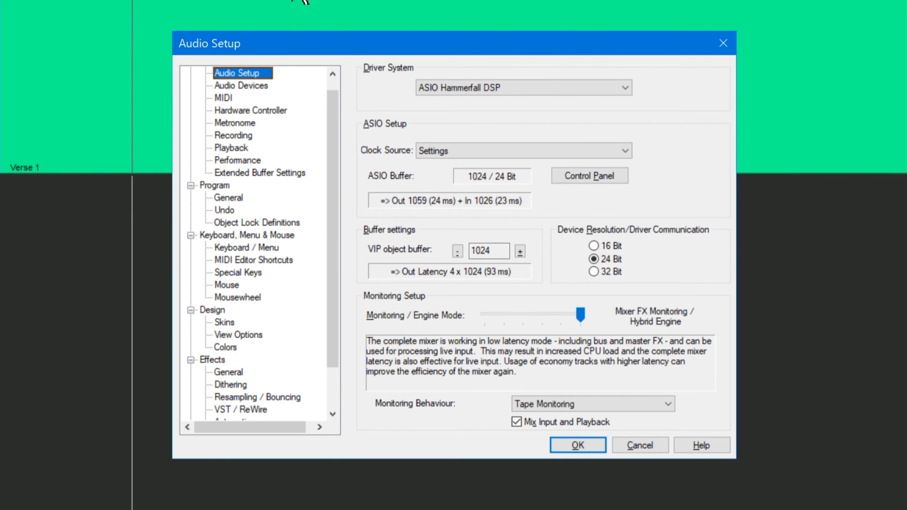
pyautogui.click(243, 339)
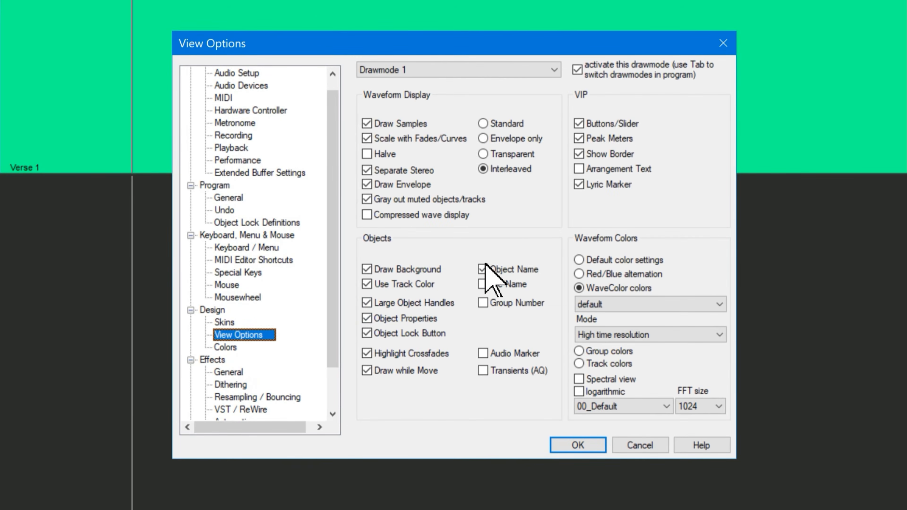
pyautogui.click(579, 185)
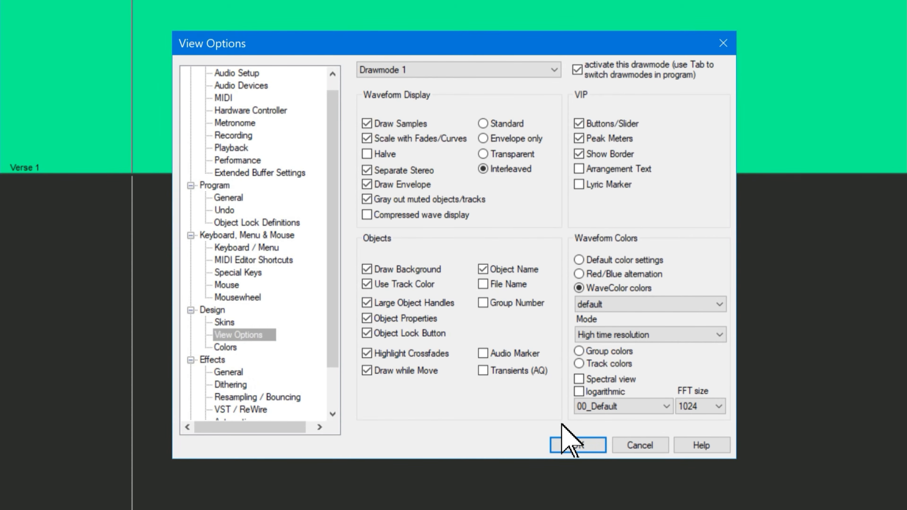
pyautogui.click(578, 445)
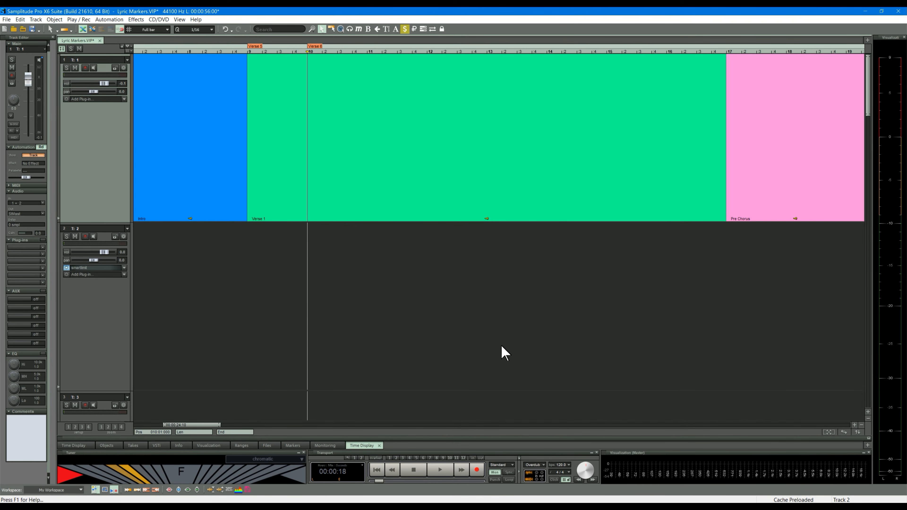
# Show the marker list and include Lyrics Marker entries in its type filter.
pyautogui.click(366, 446)
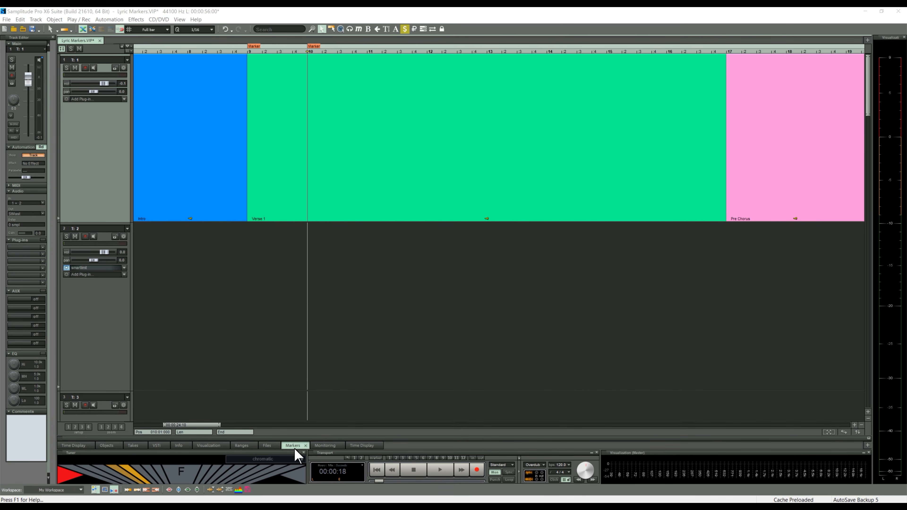
pyautogui.click(294, 446)
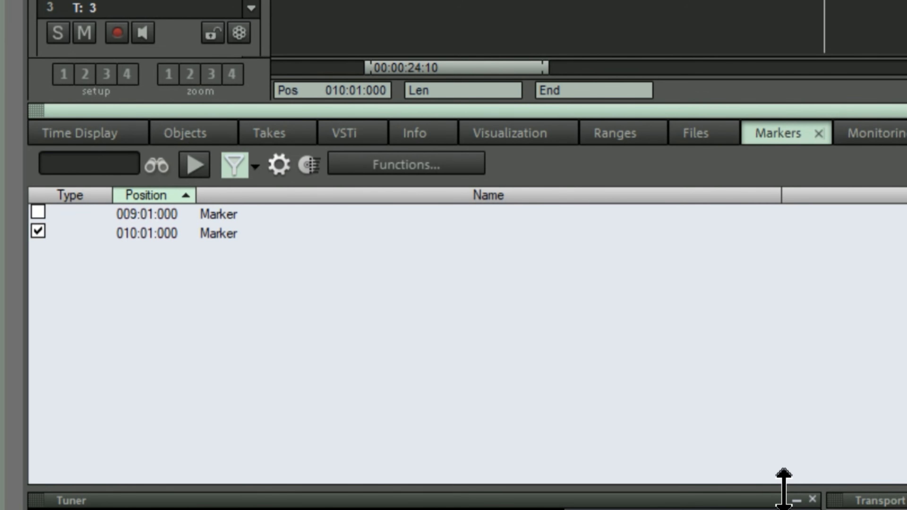
pyautogui.click(254, 195)
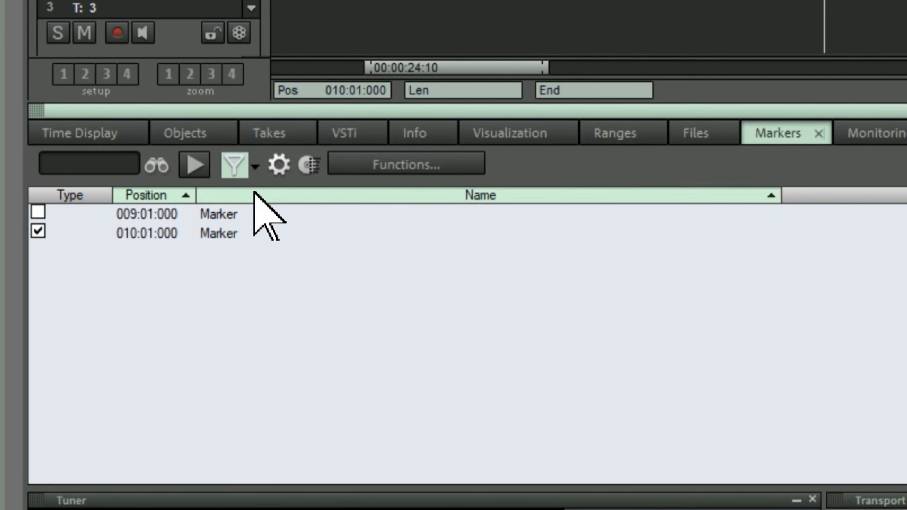
pyautogui.click(255, 167)
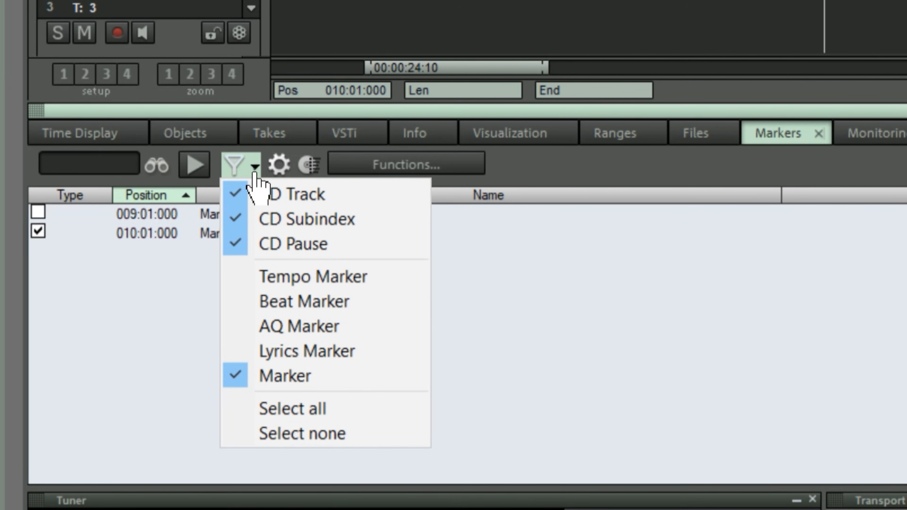
pyautogui.click(292, 351)
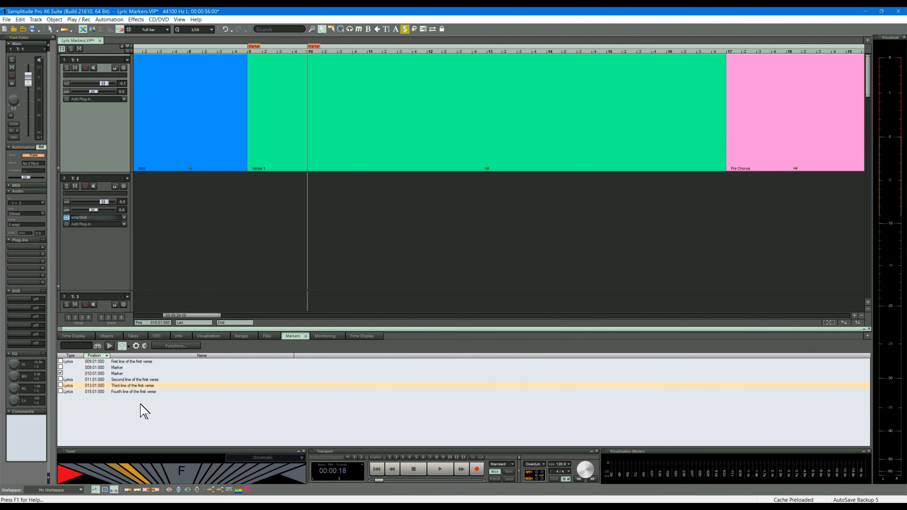
# Jump to the second, third and fourth verse-line markers in turn from the marker list, then return to the first line.
pyautogui.click(61, 379)
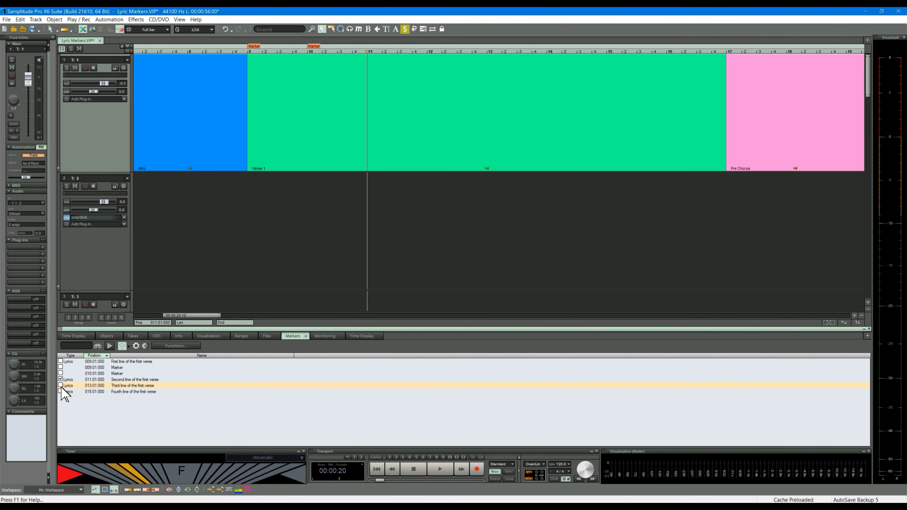
pyautogui.click(60, 386)
pyautogui.click(61, 392)
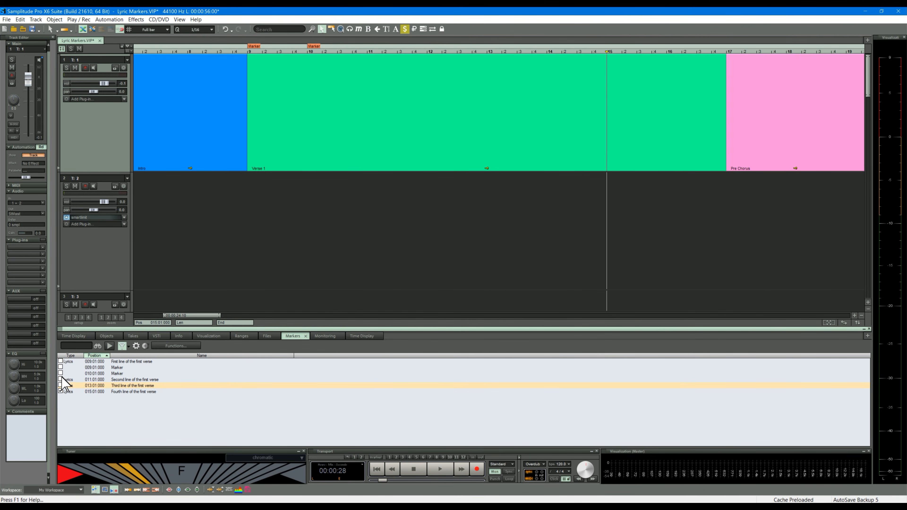
pyautogui.click(60, 362)
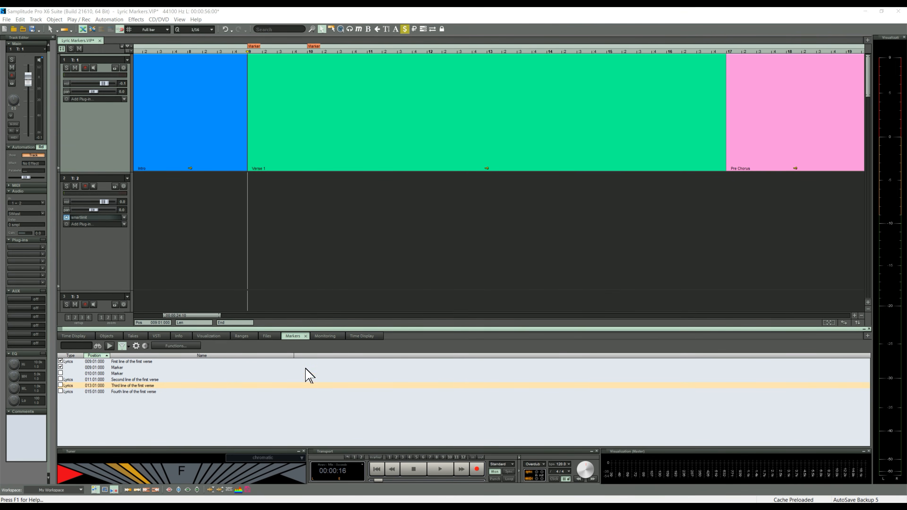
# Undock the marker list into a smaller floating window over the Pre Chorus area and collapse the docked area.
pyautogui.click(291, 336)
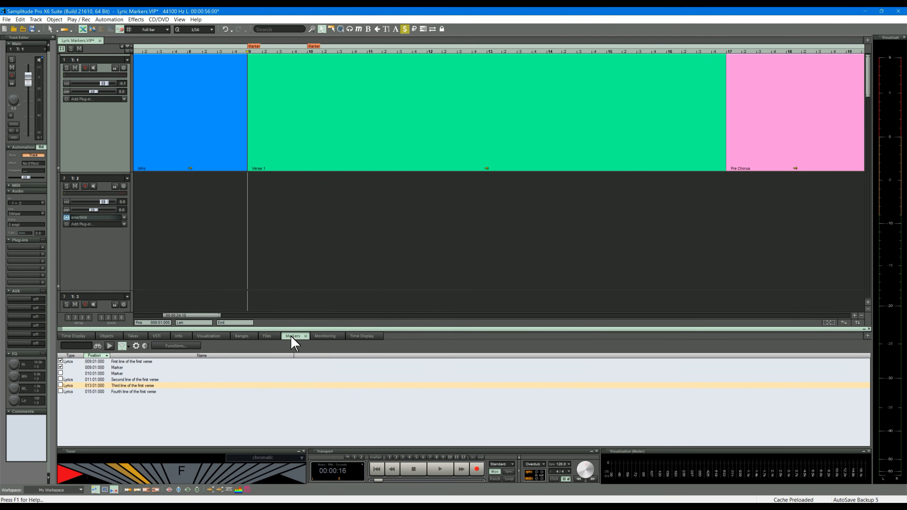
pyautogui.moveTo(291, 336); pyautogui.dragTo(652, 78)
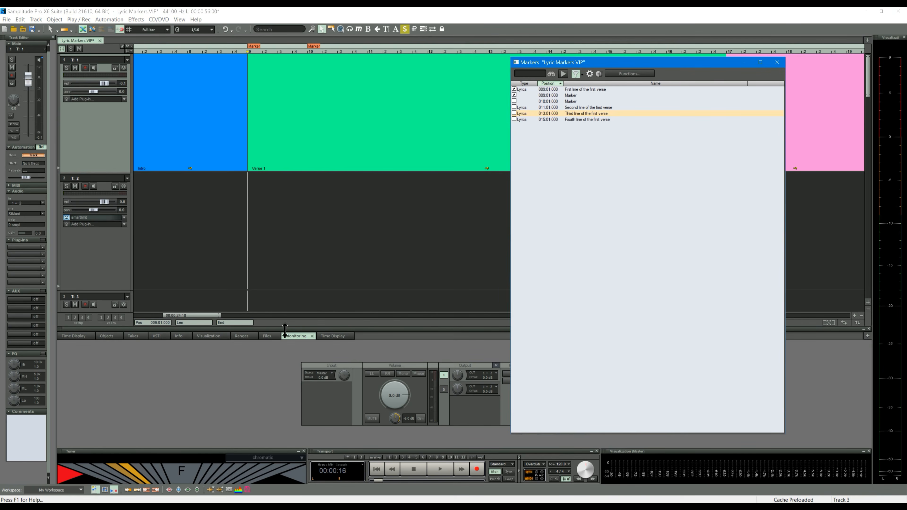
pyautogui.click(296, 337)
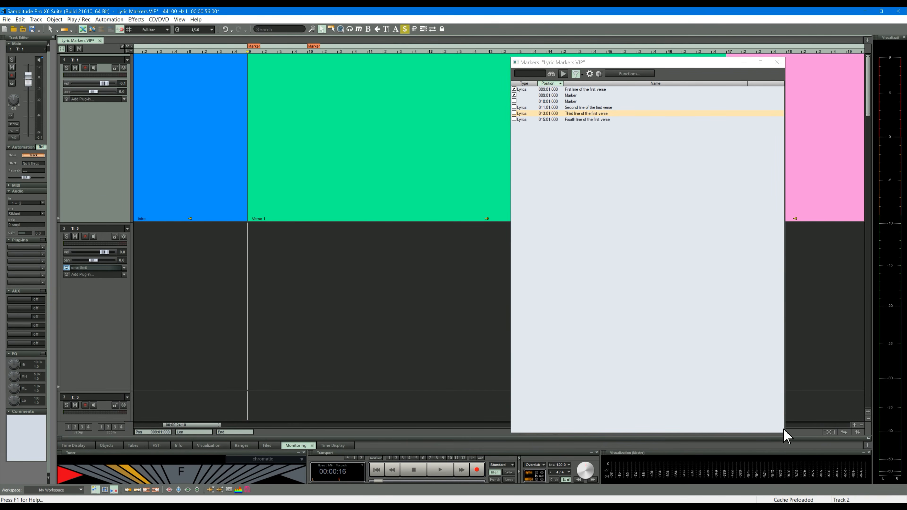
pyautogui.moveTo(785, 434); pyautogui.dragTo(717, 256)
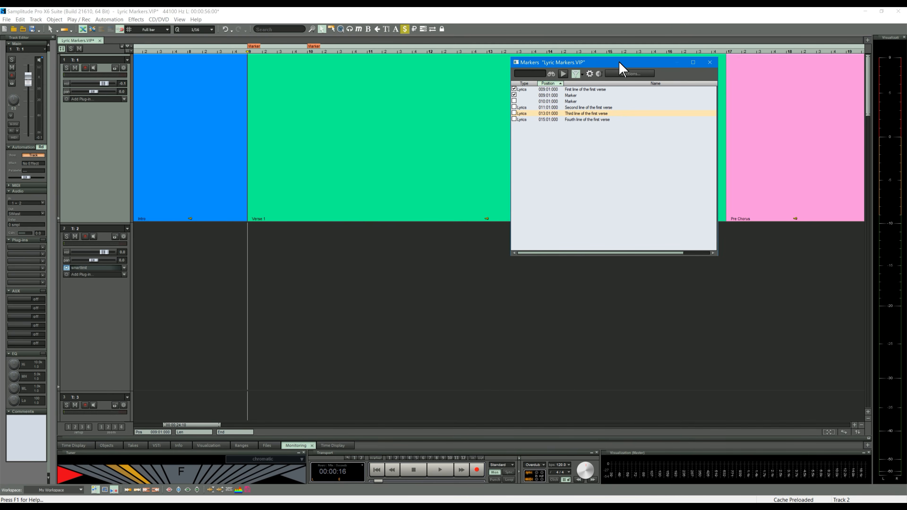
pyautogui.moveTo(619, 62); pyautogui.dragTo(686, 134)
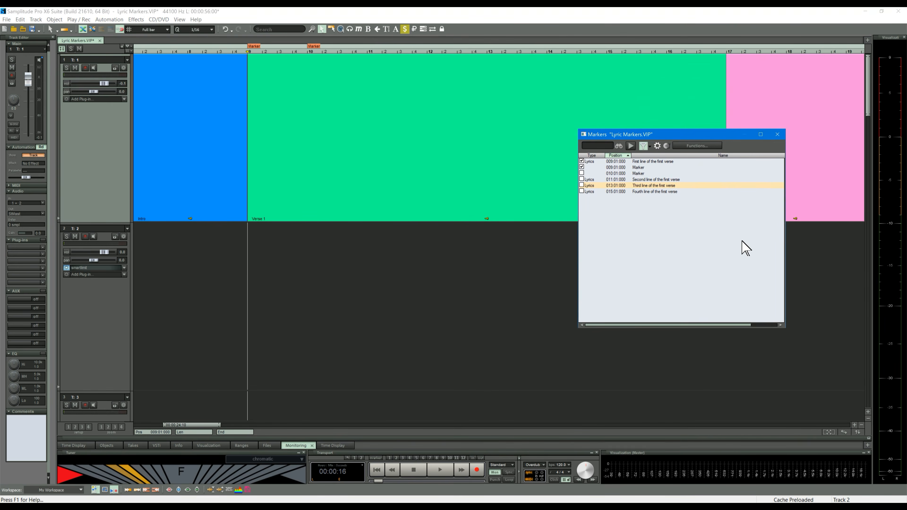
# Hide the floating Marker Manager and show it again.
pyautogui.click(432, 31)
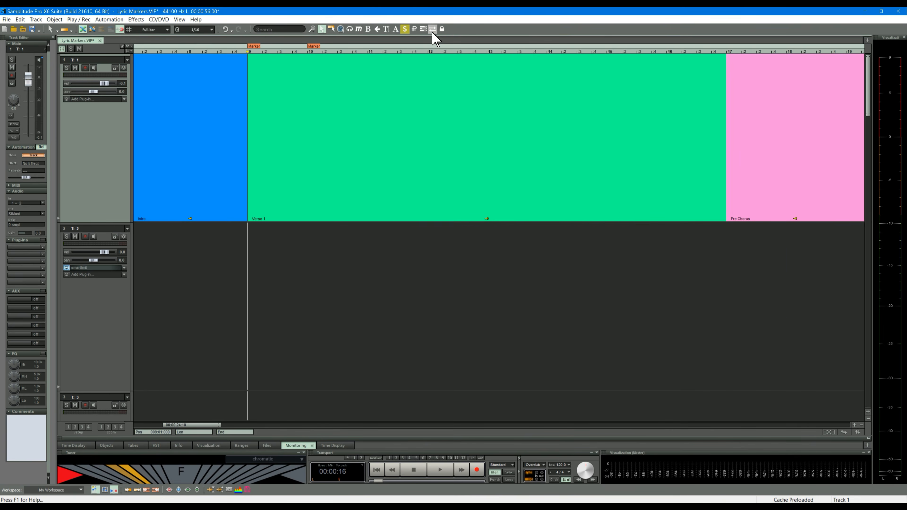
pyautogui.click(433, 30)
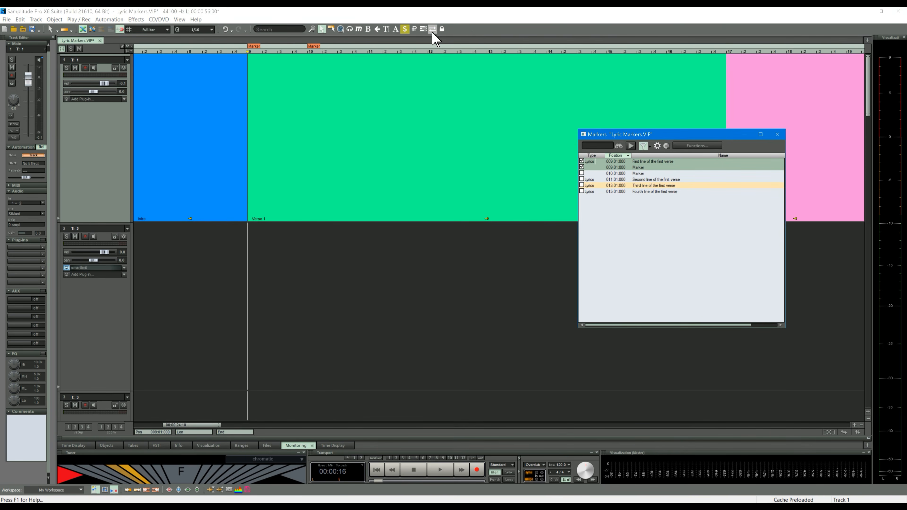